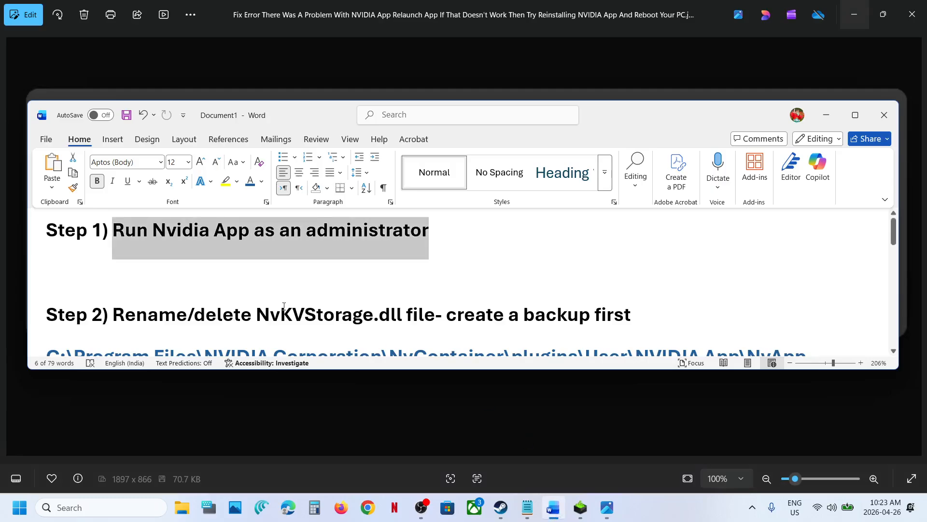
Scroll the instructions document to Step 2 and highlight the words 'create a backup first'.
{"action": "scroll", "coordinate": [284, 305], "scroll_direction": "down", "scroll_amount": 3}
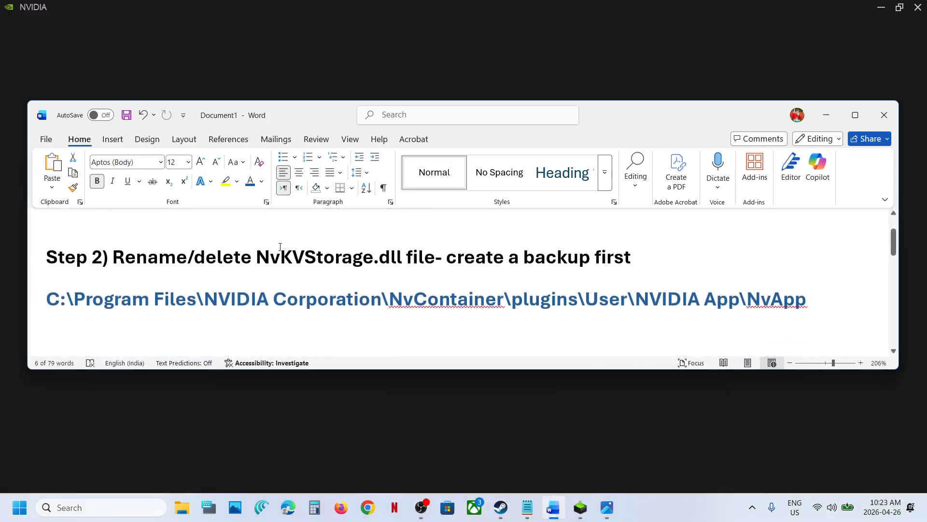
{"action": "left_click_drag", "start_coordinate": [261, 254], "coordinate": [664, 266]}
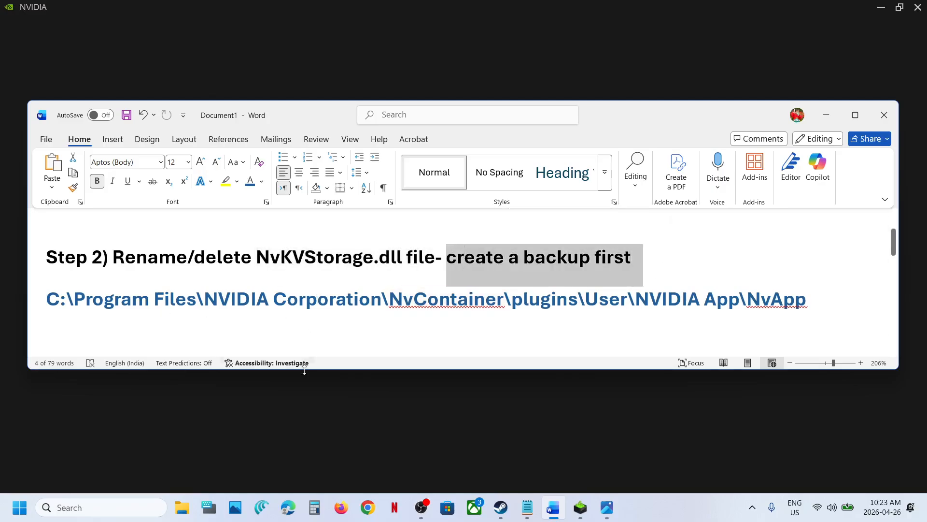
Open File Explorer and navigate to C:\Program Files\NVIDIA Corporation, checking the path given in the document.
{"action": "left_click", "coordinate": [181, 507]}
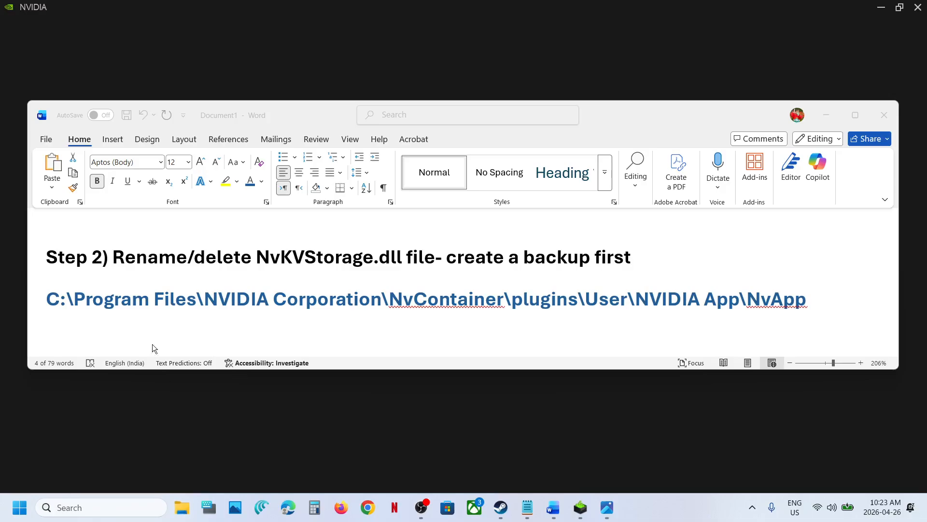
{"action": "left_click", "coordinate": [66, 307]}
{"action": "double_click", "coordinate": [181, 119]}
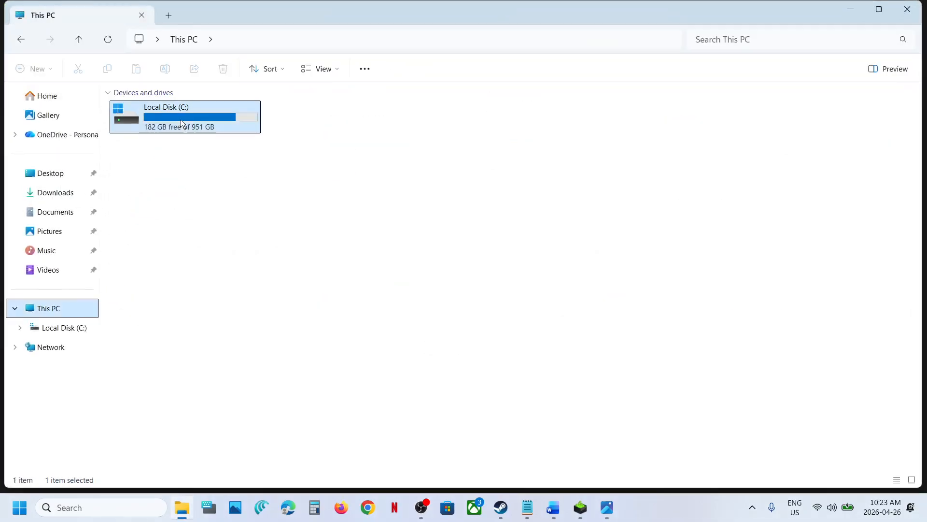
{"action": "key", "text": "alt+Tab"}
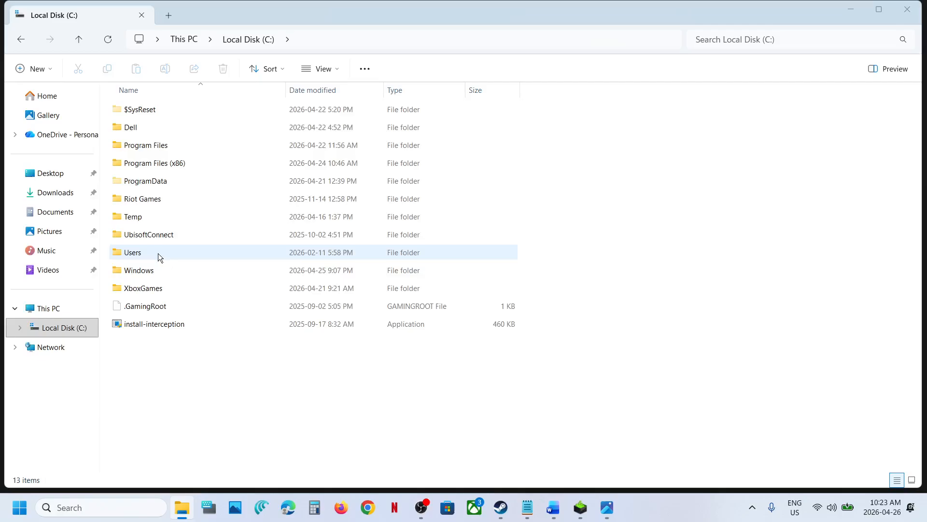
{"action": "key", "text": "alt+Tab"}
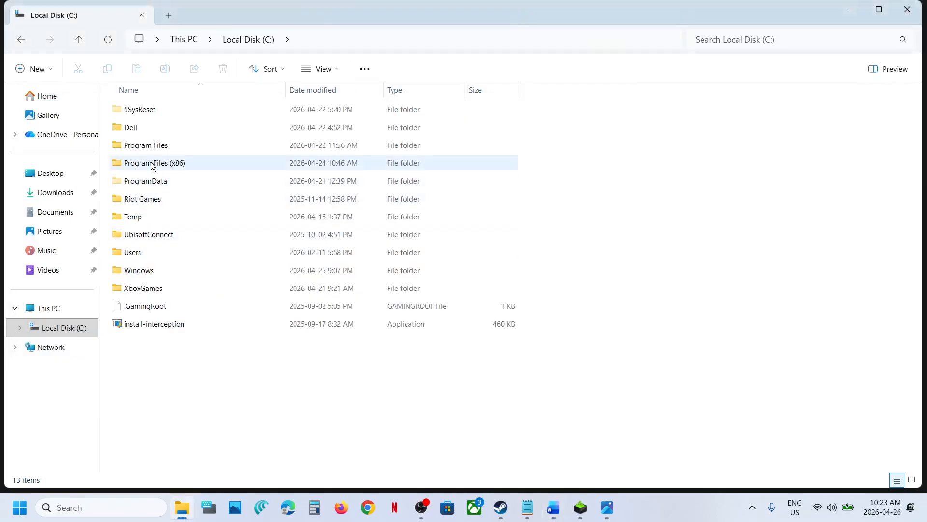
{"action": "double_click", "coordinate": [147, 145]}
{"action": "key", "text": "alt+Tab"}
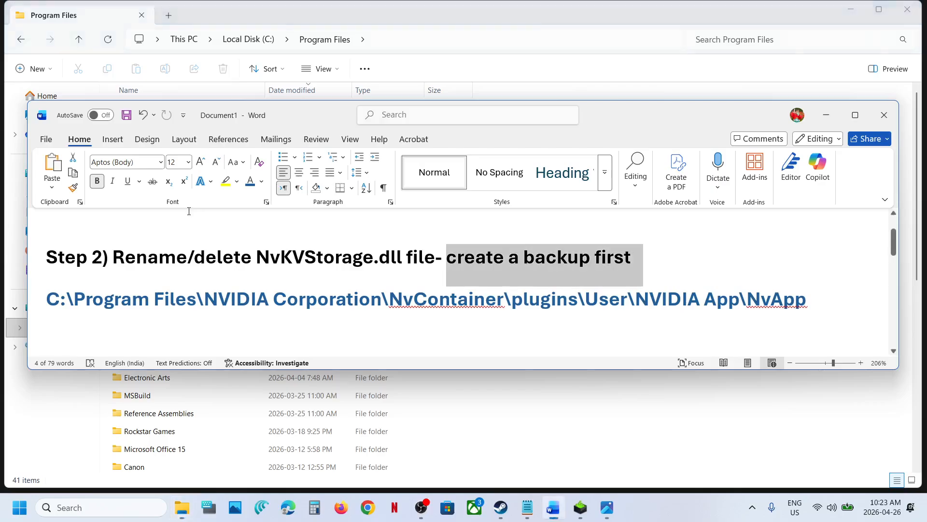
{"action": "key", "text": "alt+Tab"}
{"action": "double_click", "coordinate": [159, 234]}
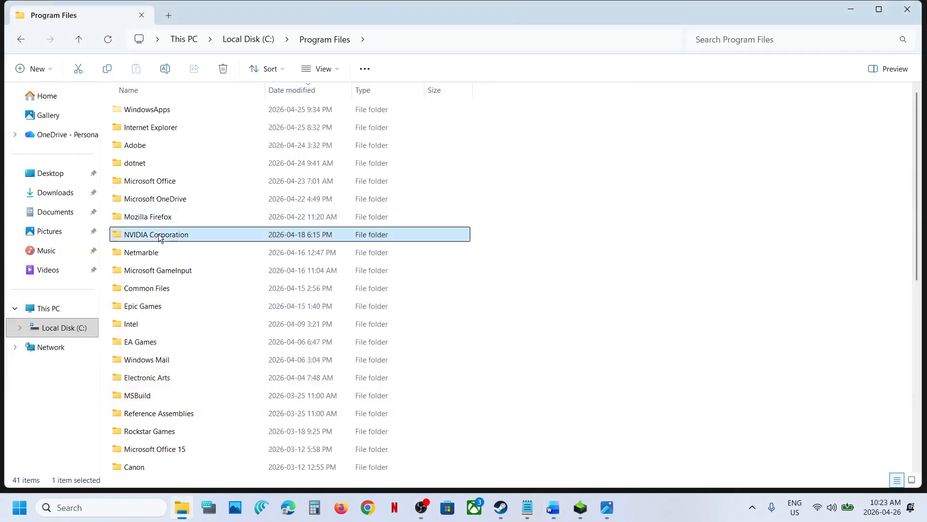
{"action": "key", "text": "alt+Tab"}
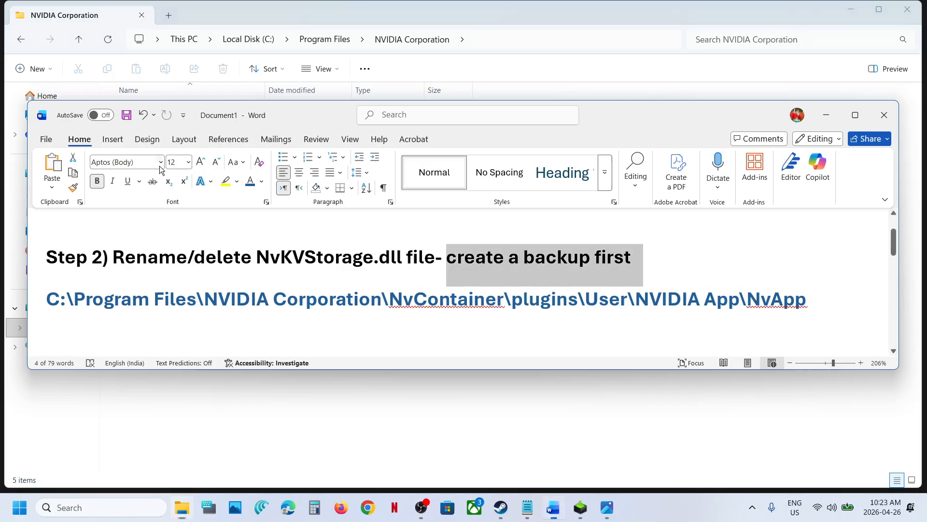
{"action": "double_click", "coordinate": [447, 299]}
{"action": "key", "text": "alt+Tab"}
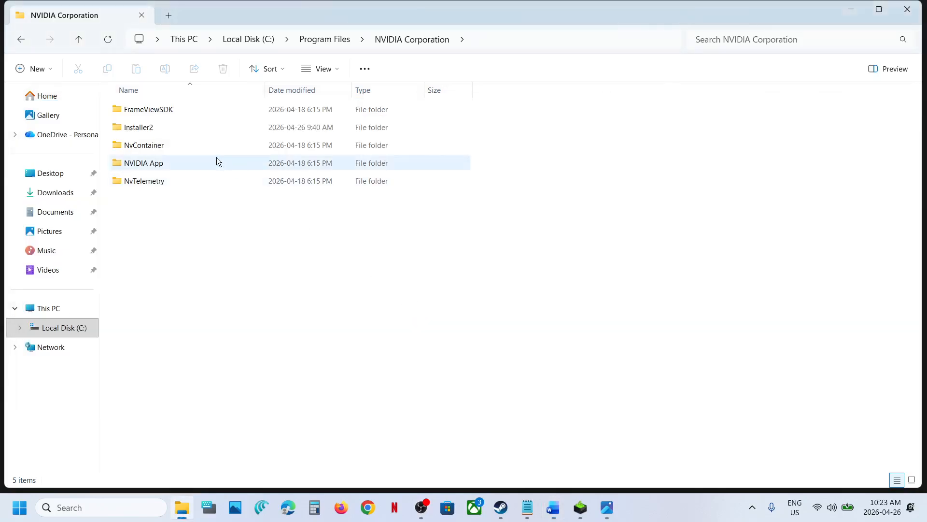
Continue into NvContainer, plugins, User, NVIDIA App and finally the NvApp folder.
{"action": "left_click", "coordinate": [155, 147]}
{"action": "double_click", "coordinate": [155, 146]}
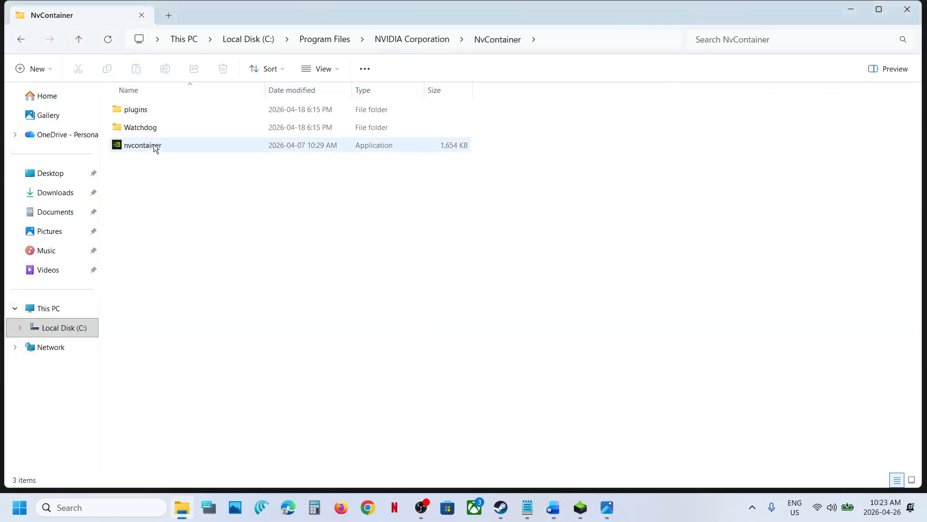
{"action": "double_click", "coordinate": [162, 112]}
{"action": "double_click", "coordinate": [147, 185]}
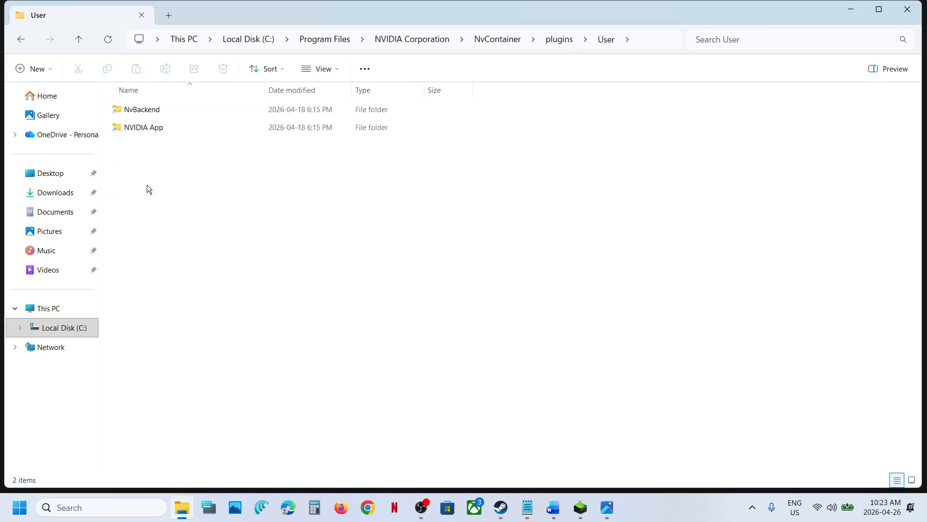
{"action": "double_click", "coordinate": [152, 126]}
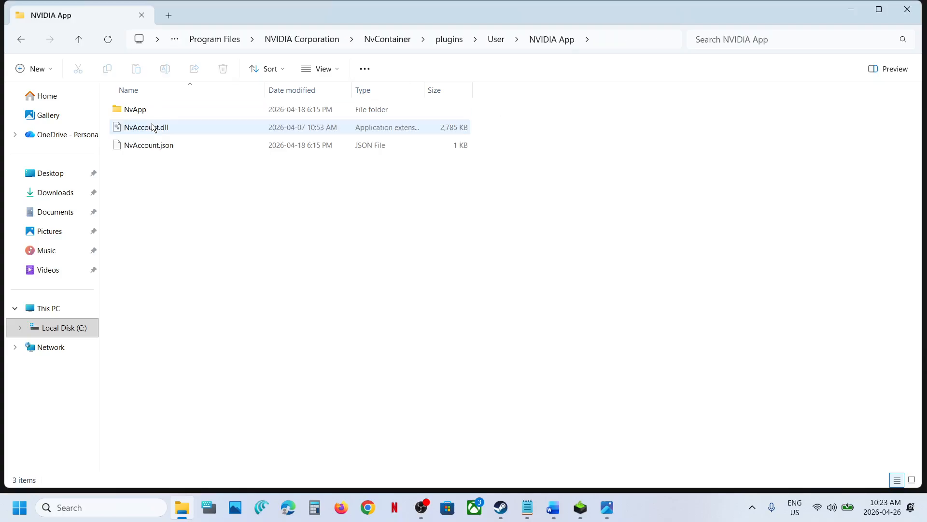
{"action": "double_click", "coordinate": [146, 109]}
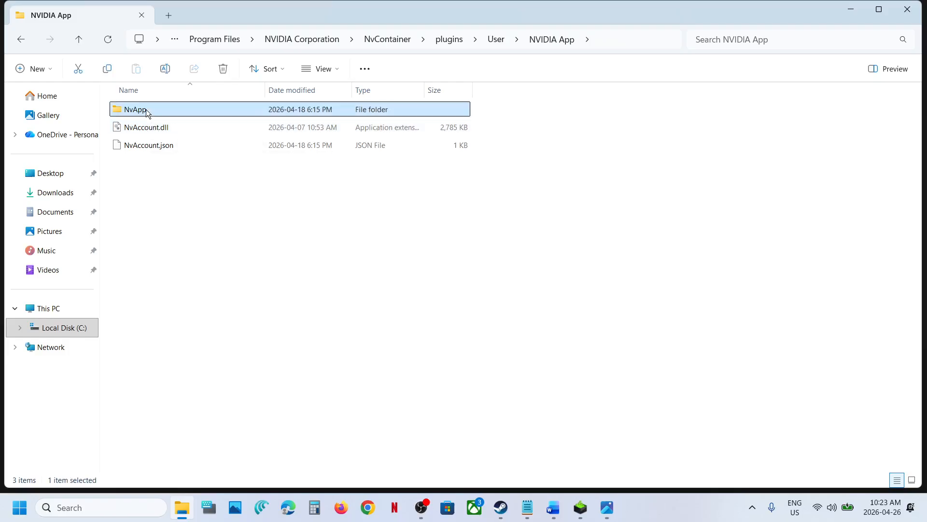
Copy NvKVStorage.dll and paste a backup copy onto the desktop, then return to the NvApp folder.
{"action": "left_click", "coordinate": [165, 254]}
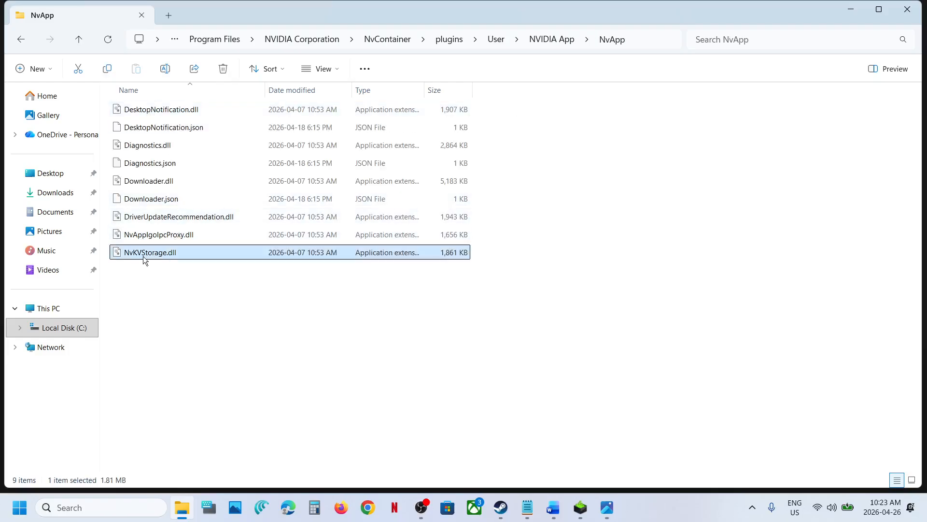
{"action": "right_click", "coordinate": [158, 254]}
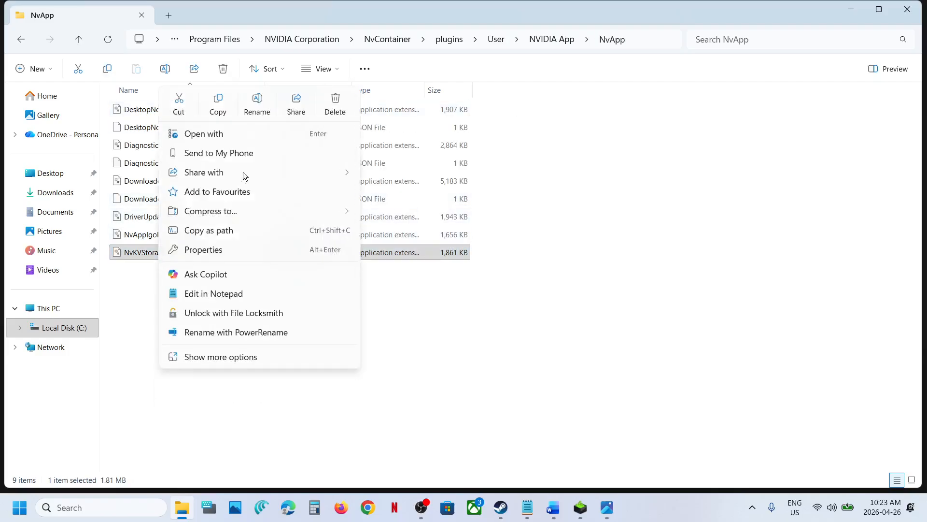
{"action": "left_click", "coordinate": [223, 106]}
{"action": "key", "text": "super+d"}
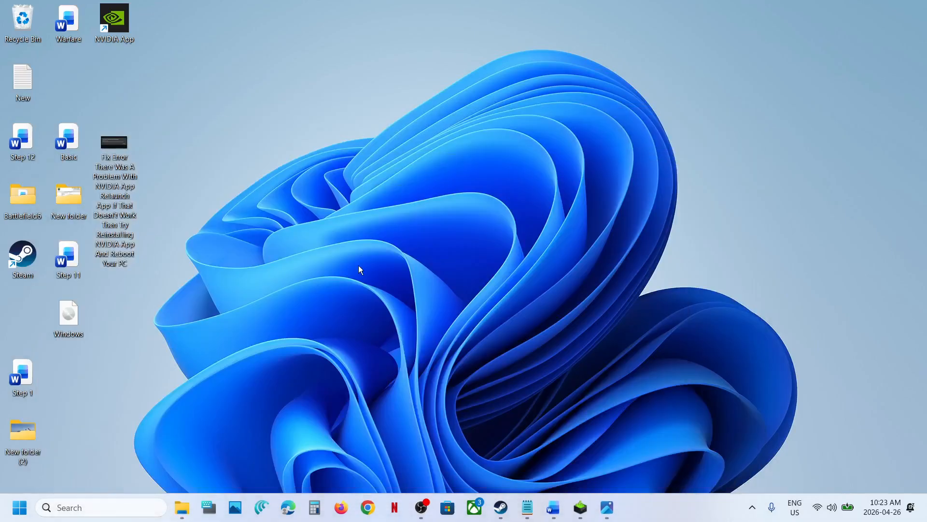
{"action": "key", "text": "ctrl+v"}
{"action": "left_click_drag", "start_coordinate": [31, 321], "coordinate": [448, 216]}
{"action": "key", "text": "super+d"}
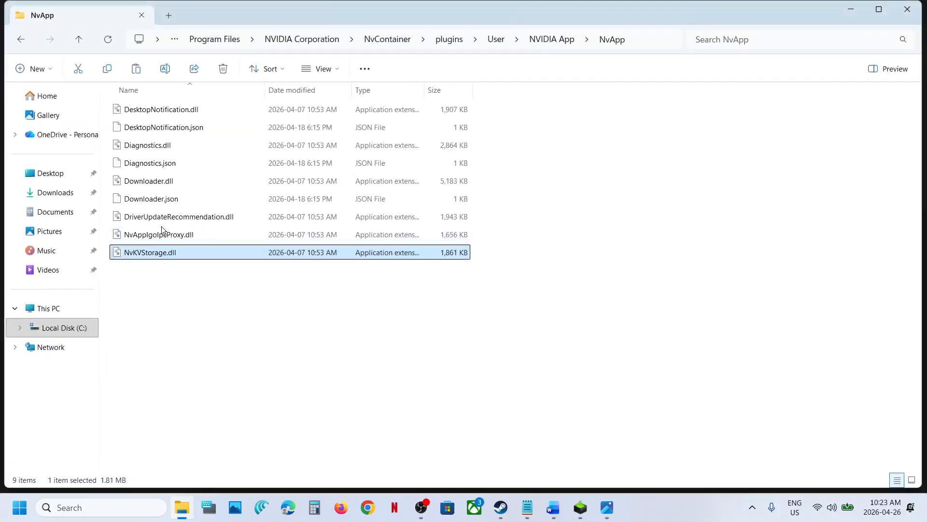
Rename NvKVStorage.dll to NvKVStorage.dll.old.
{"action": "right_click", "coordinate": [141, 251]}
{"action": "left_click", "coordinate": [238, 103]}
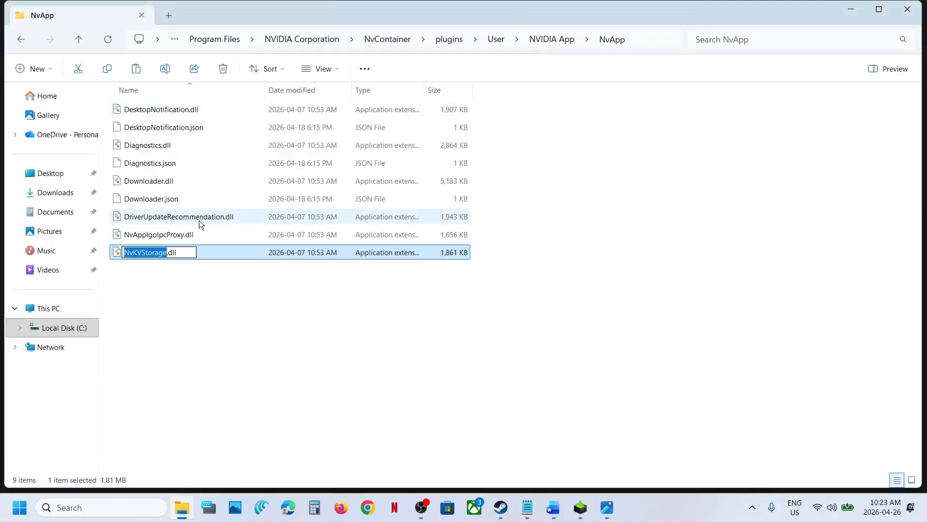
{"action": "left_click", "coordinate": [189, 252]}
{"action": "type", "text": ".old"}
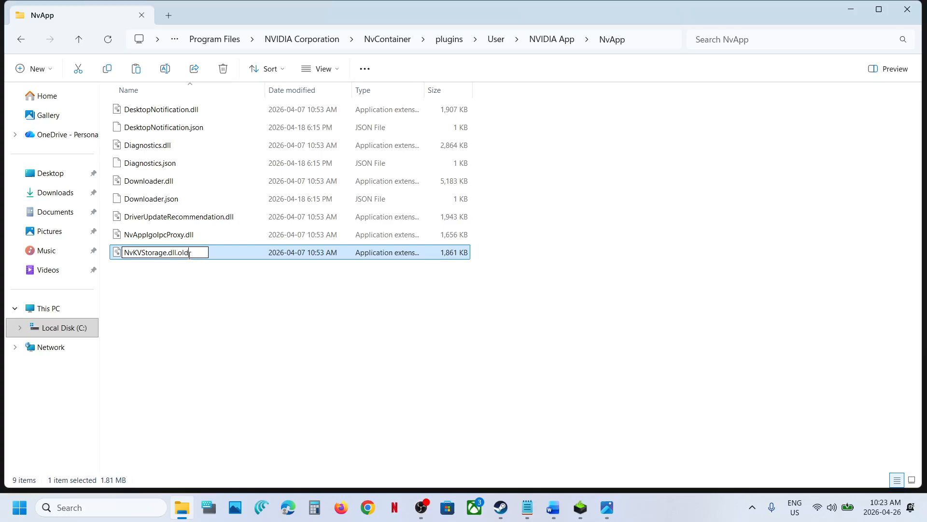
{"action": "left_click", "coordinate": [207, 282]}
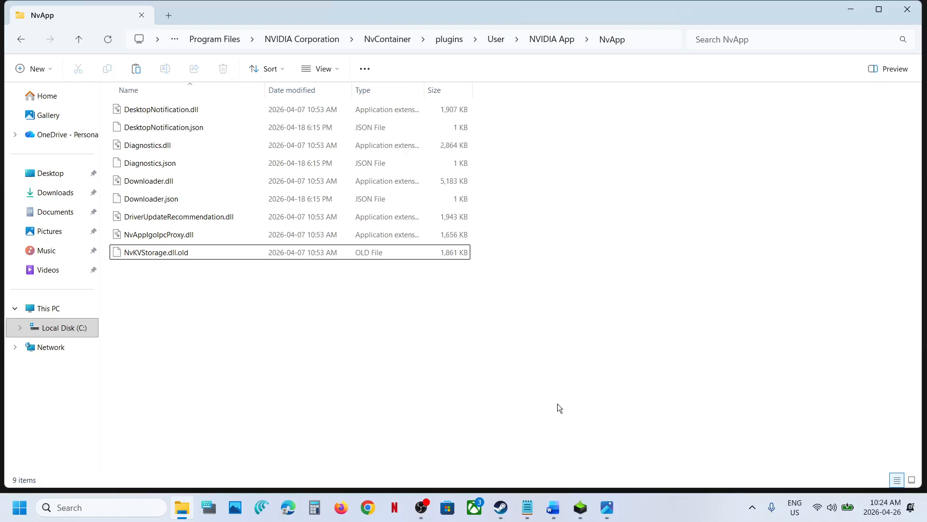
Return to the instructions document and highlight the Step 3 text about allowing full control for the Nvidia Corporation folder.
{"action": "left_click", "coordinate": [552, 498]}
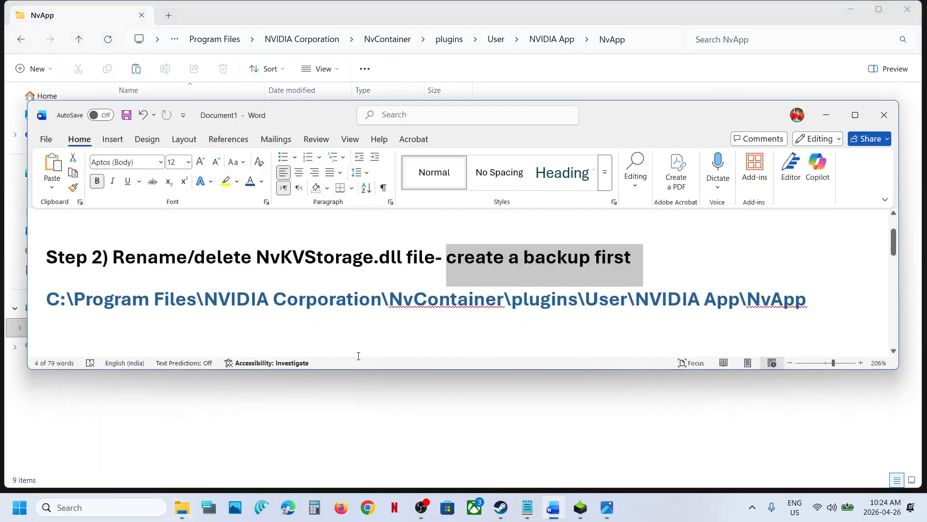
{"action": "scroll", "coordinate": [328, 324], "scroll_direction": "down", "scroll_amount": 3}
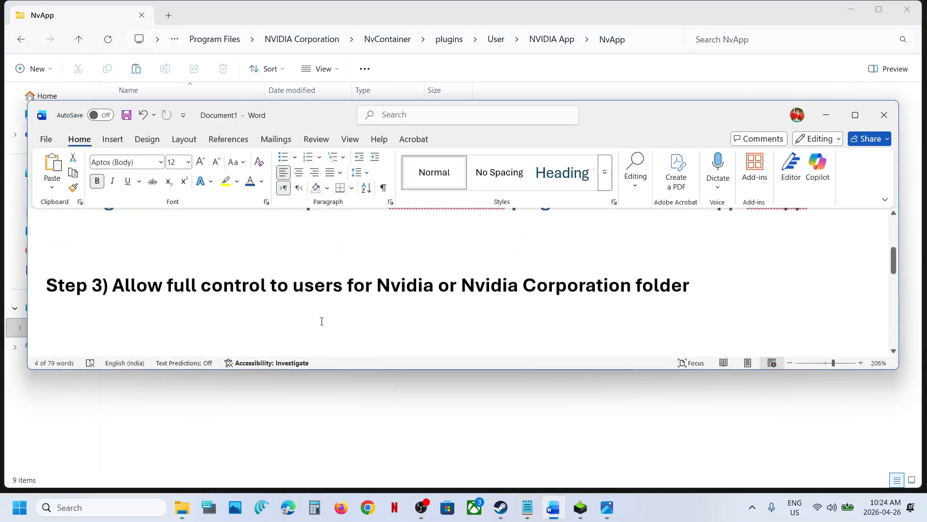
{"action": "scroll", "coordinate": [289, 294], "scroll_direction": "up", "scroll_amount": 4}
{"action": "scroll", "coordinate": [406, 290], "scroll_direction": "down", "scroll_amount": 1}
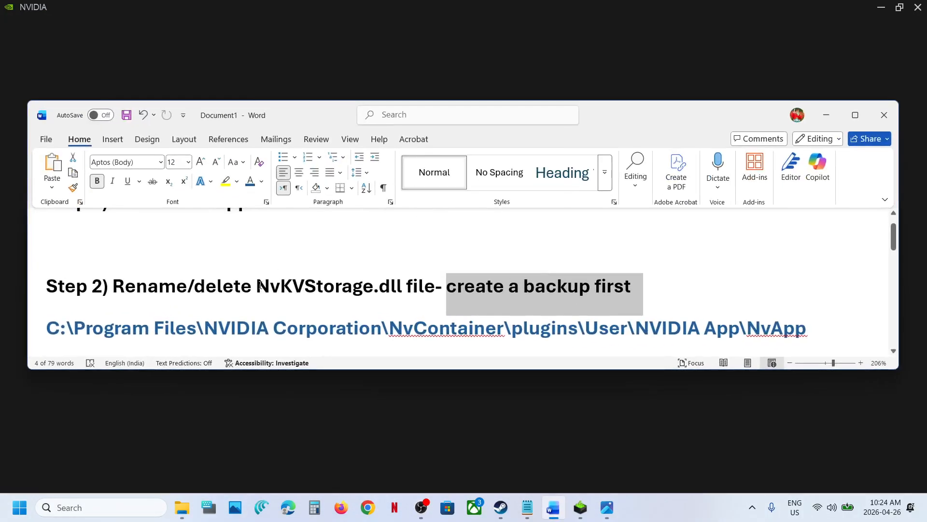
{"action": "scroll", "coordinate": [260, 284], "scroll_direction": "down", "scroll_amount": 3}
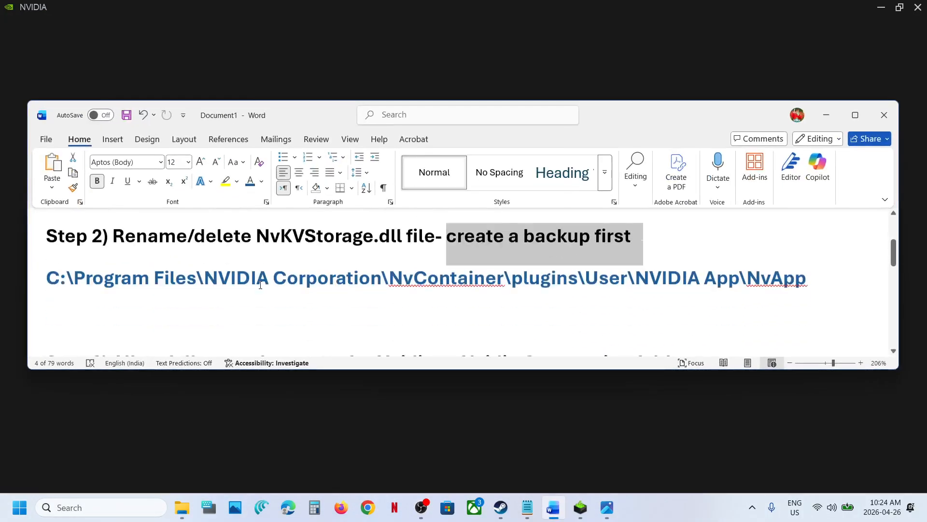
{"action": "left_click_drag", "start_coordinate": [137, 290], "coordinate": [627, 290]}
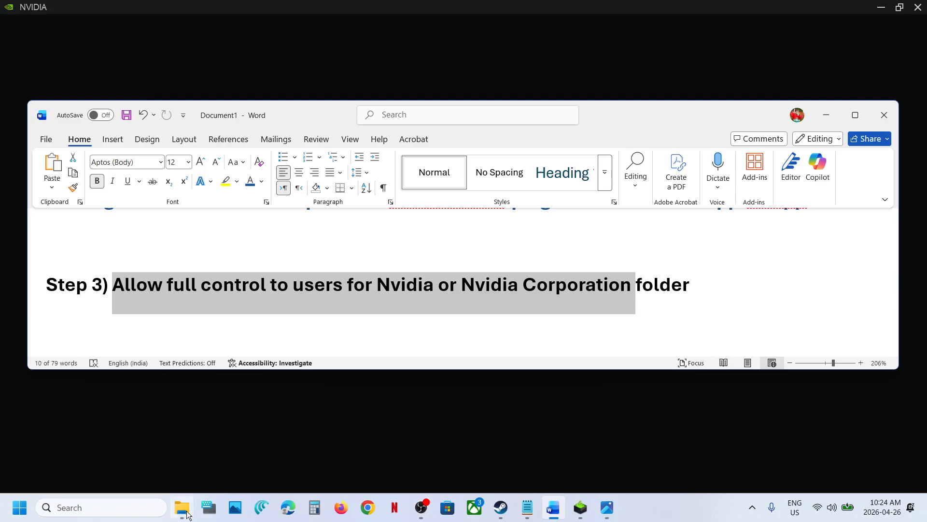
Search Windows for 'nvi' and open the NVIDIA App's file location.
{"action": "mouse_move", "coordinate": [187, 515]}
{"action": "left_click", "coordinate": [117, 503]}
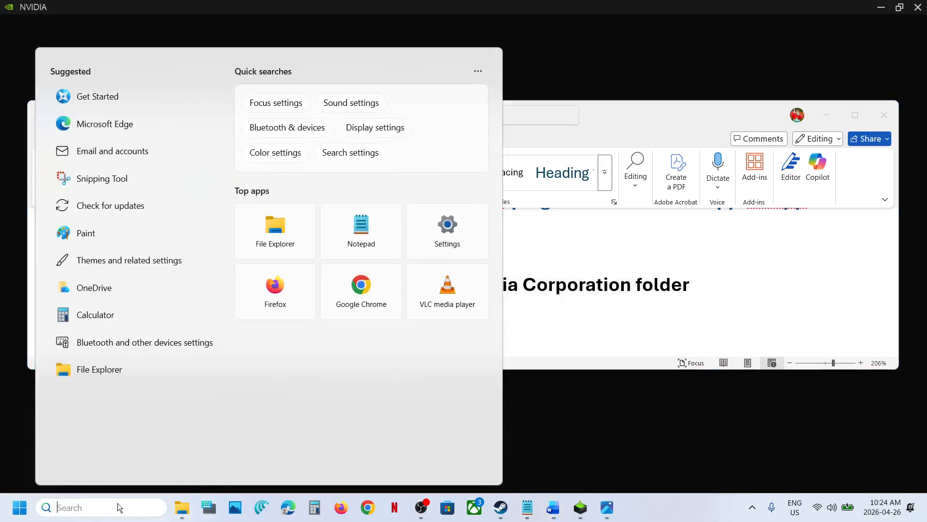
{"action": "type", "text": "nvi"}
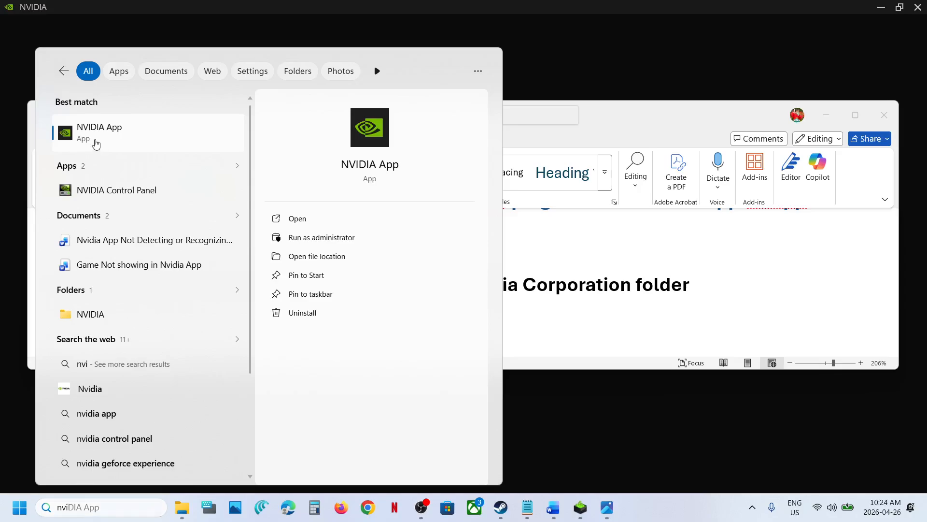
{"action": "right_click", "coordinate": [94, 142]}
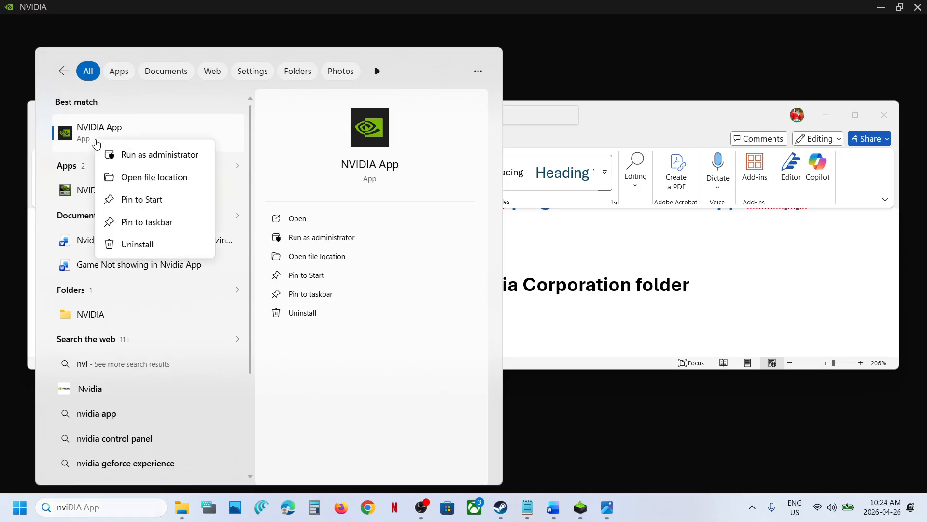
{"action": "left_click", "coordinate": [159, 181]}
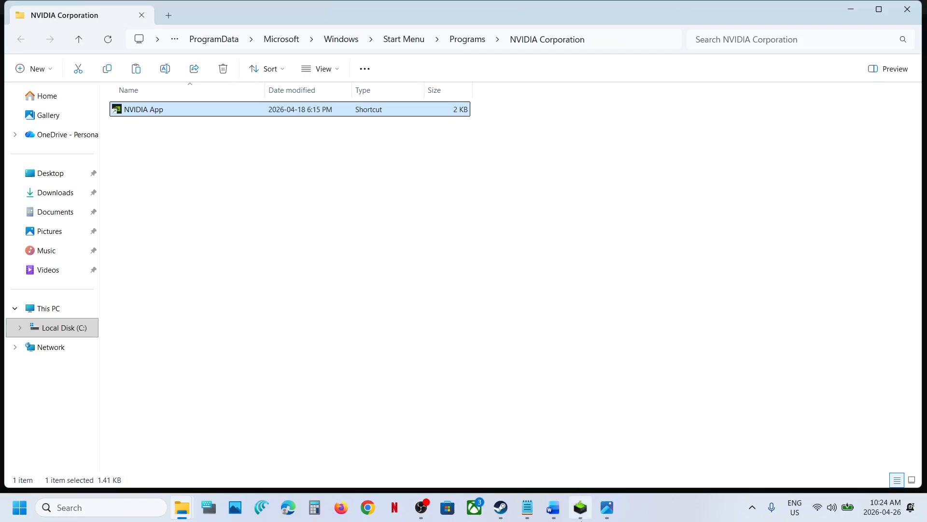
Open the Security permissions editor in the Properties of the Start Menu Programs NVIDIA Corporation folder.
{"action": "right_click", "coordinate": [147, 110]}
{"action": "left_click", "coordinate": [126, 133]}
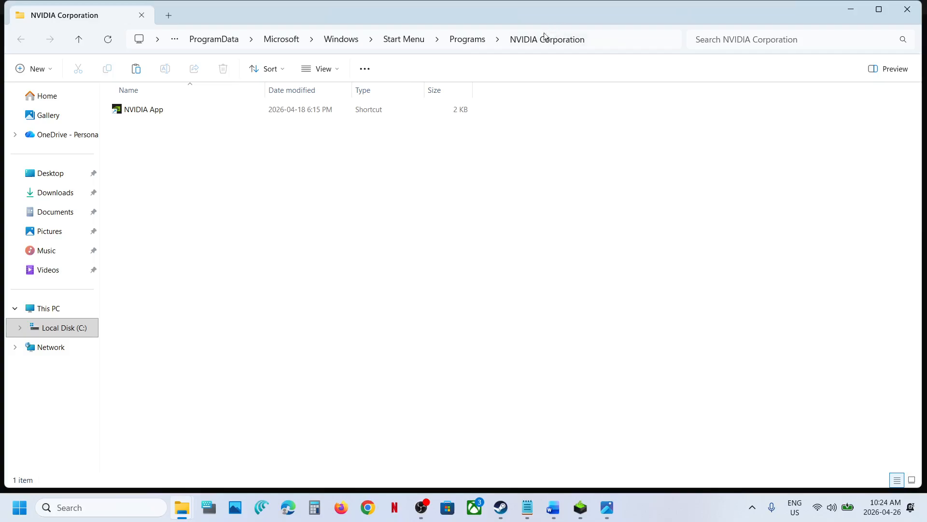
{"action": "left_click", "coordinate": [80, 40]}
{"action": "scroll", "coordinate": [159, 431], "scroll_direction": "down", "scroll_amount": 2}
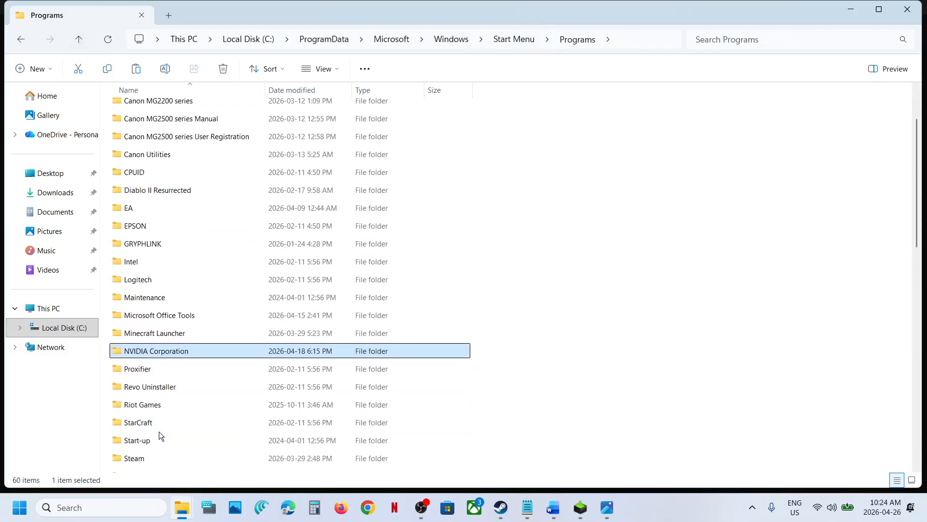
{"action": "right_click", "coordinate": [155, 359]}
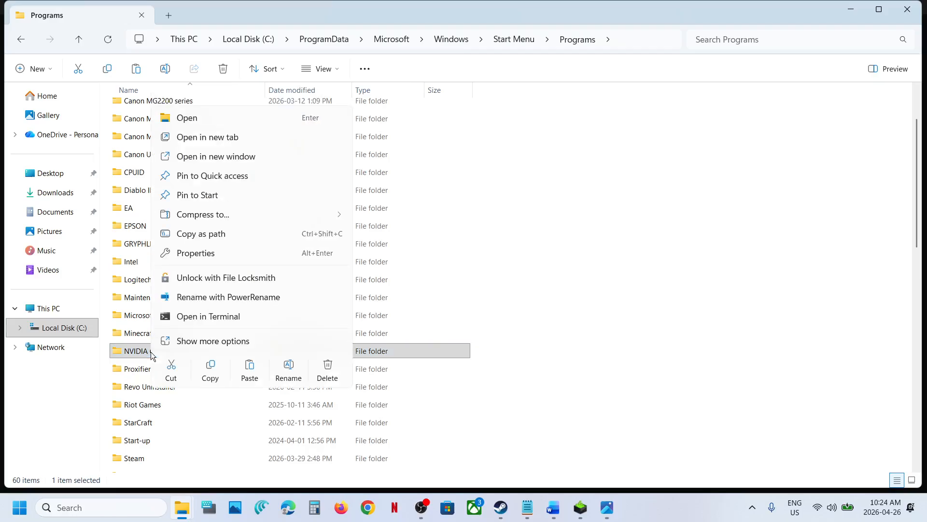
{"action": "left_click", "coordinate": [206, 251]}
{"action": "left_click", "coordinate": [242, 231]}
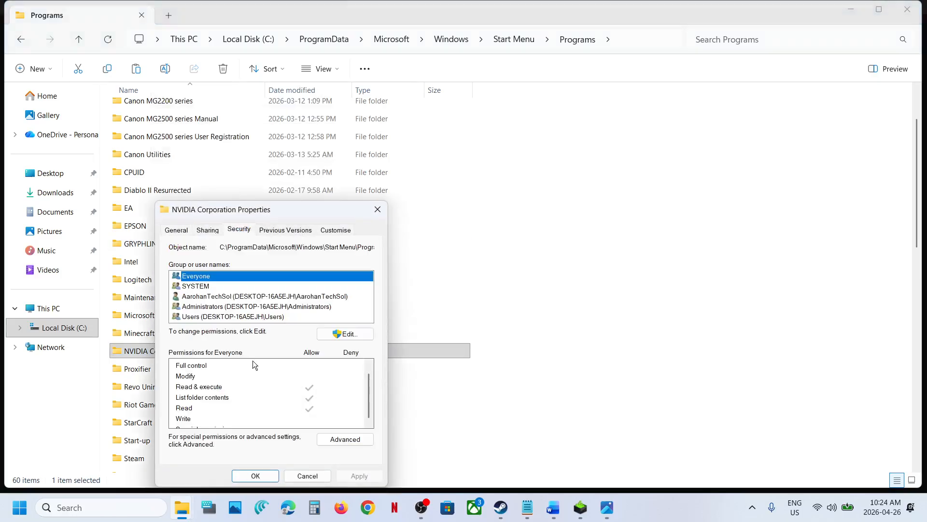
{"action": "left_click", "coordinate": [353, 336]}
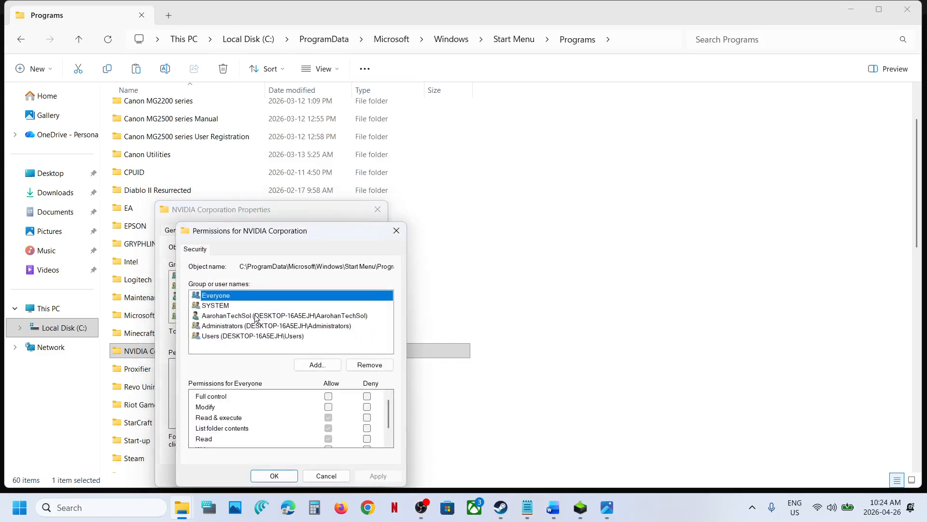
Allow Full control for Everyone and for the user account on the Start Menu NVIDIA Corporation folder, applying each.
{"action": "left_click", "coordinate": [329, 396]}
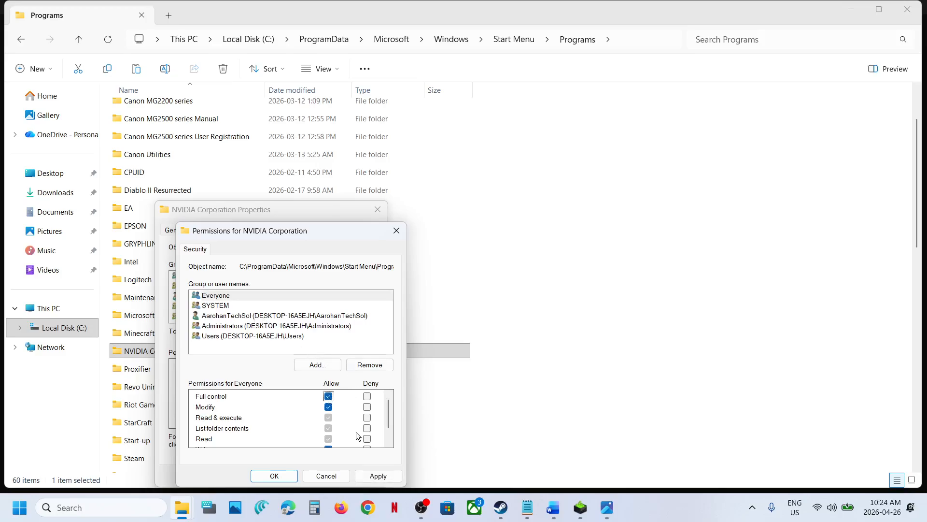
{"action": "left_click", "coordinate": [378, 477]}
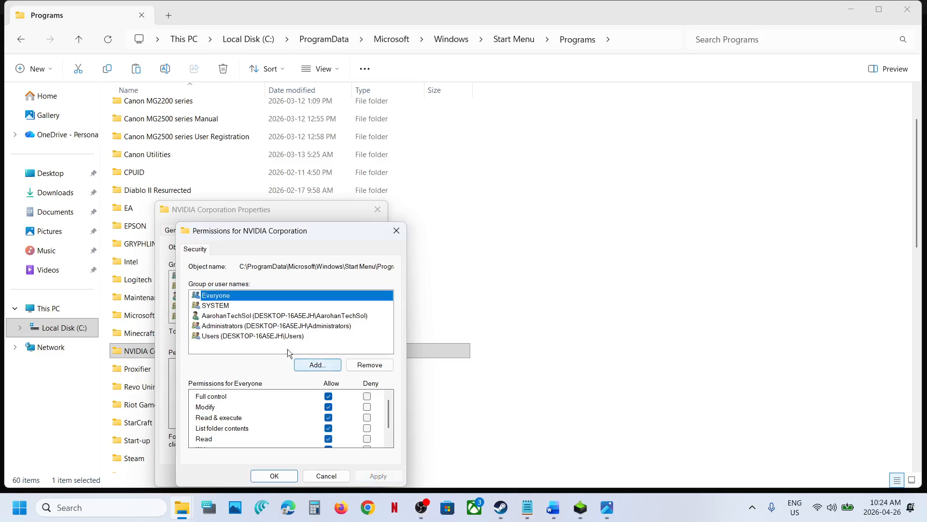
{"action": "left_click", "coordinate": [236, 315]}
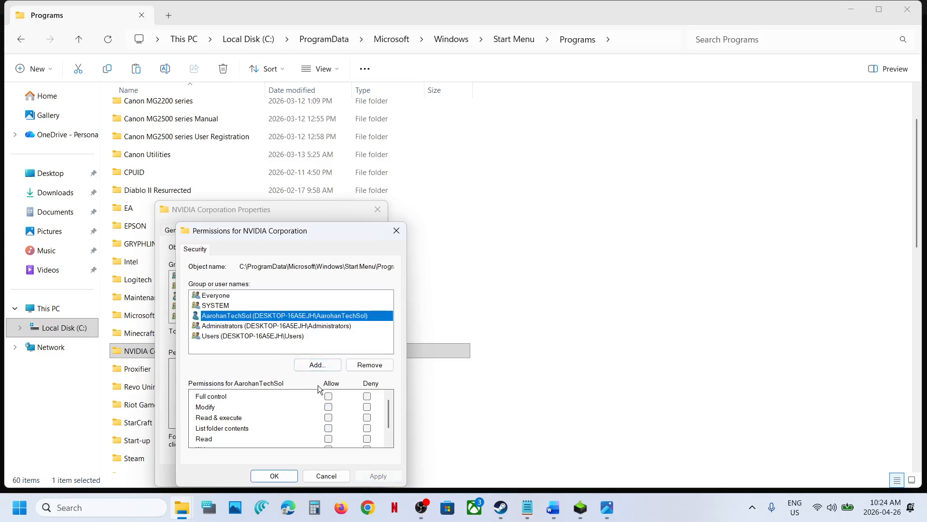
{"action": "left_click", "coordinate": [328, 396]}
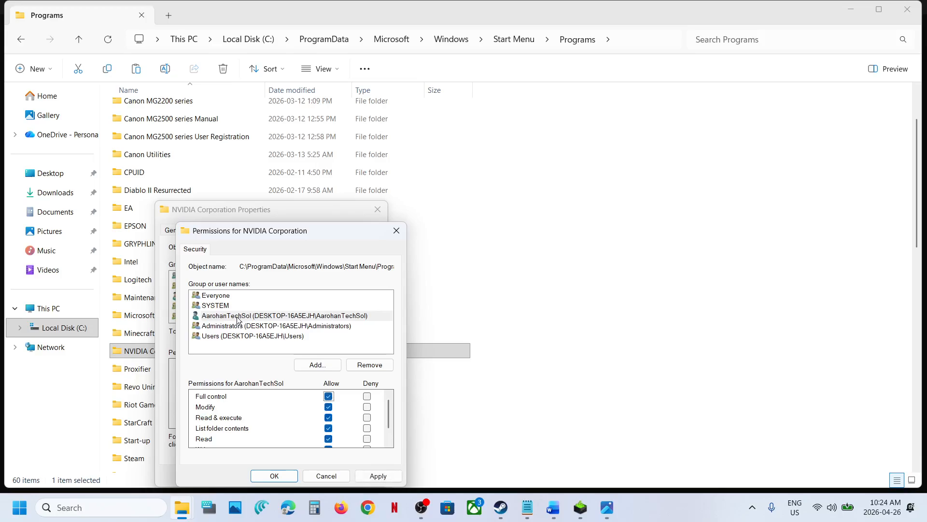
{"action": "left_click", "coordinate": [376, 474]}
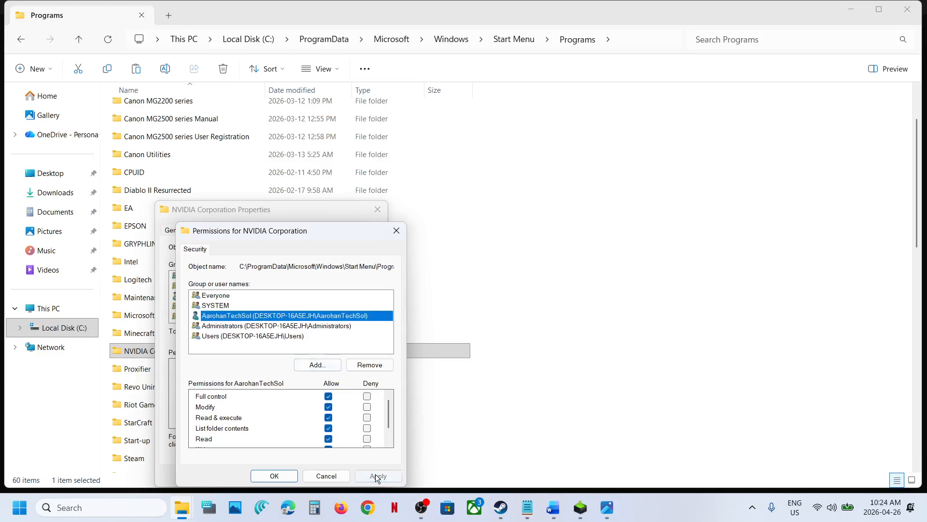
Allow Full control for Users, apply it, review the other entries, and close the permissions and Properties dialogs.
{"action": "left_click", "coordinate": [232, 337]}
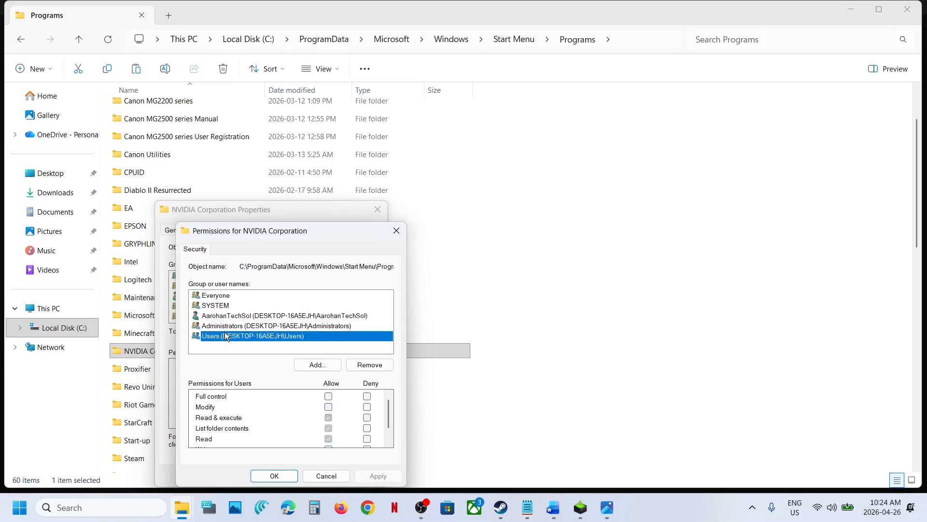
{"action": "left_click", "coordinate": [329, 397]}
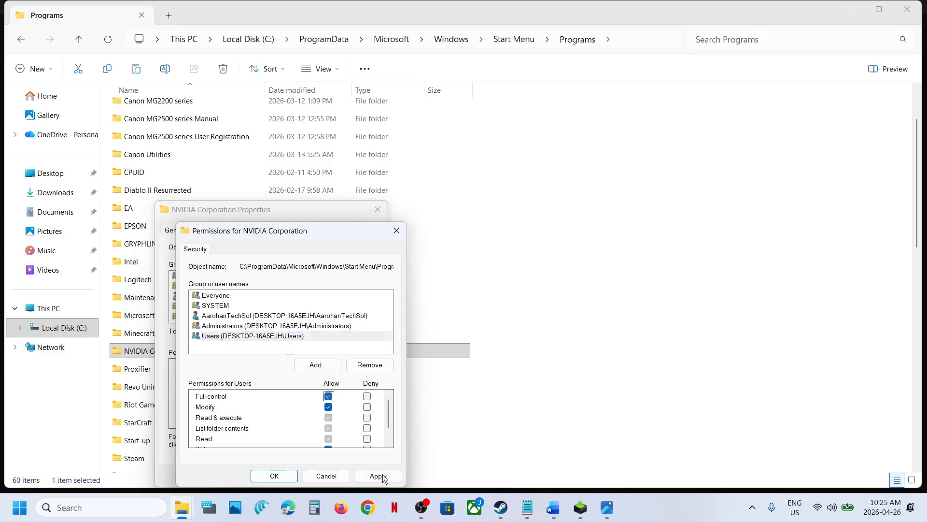
{"action": "left_click", "coordinate": [382, 477]}
{"action": "left_click", "coordinate": [252, 326]}
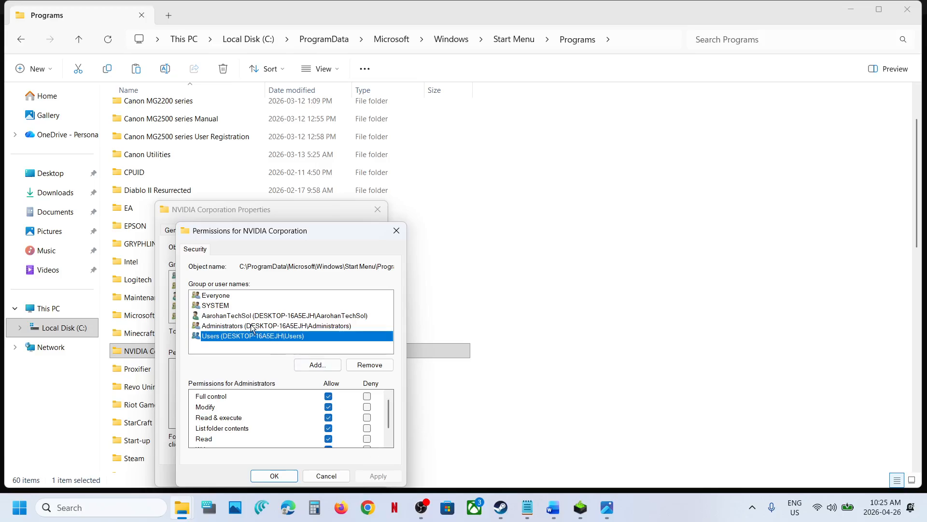
{"action": "left_click", "coordinate": [253, 337]}
{"action": "left_click", "coordinate": [252, 318]}
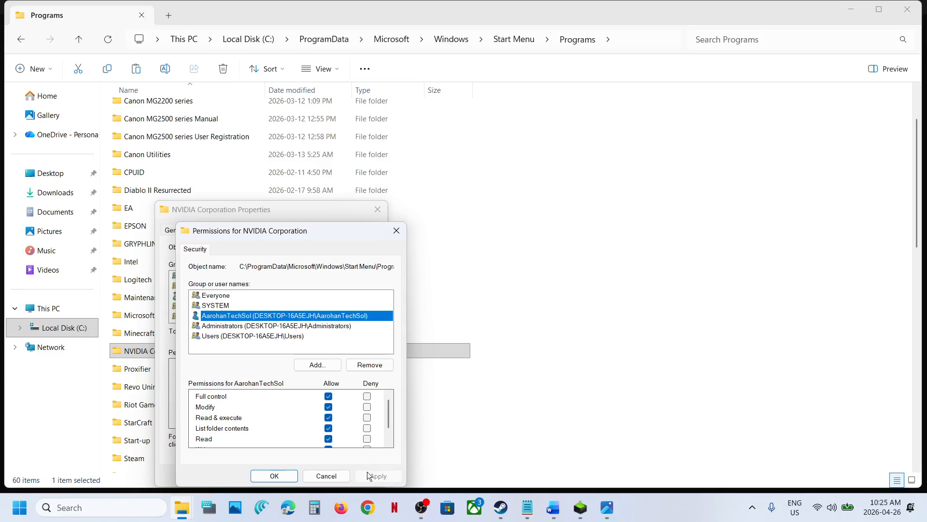
{"action": "left_click", "coordinate": [272, 480]}
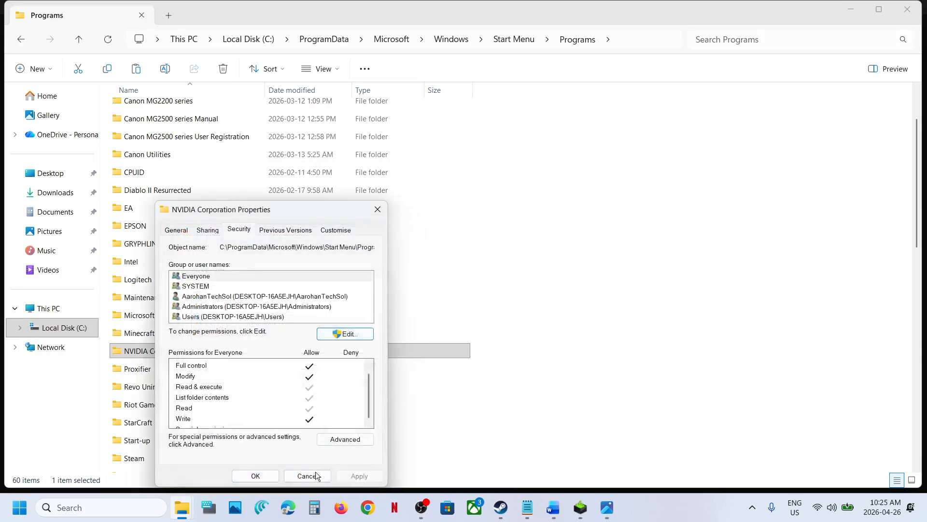
{"action": "left_click", "coordinate": [255, 476]}
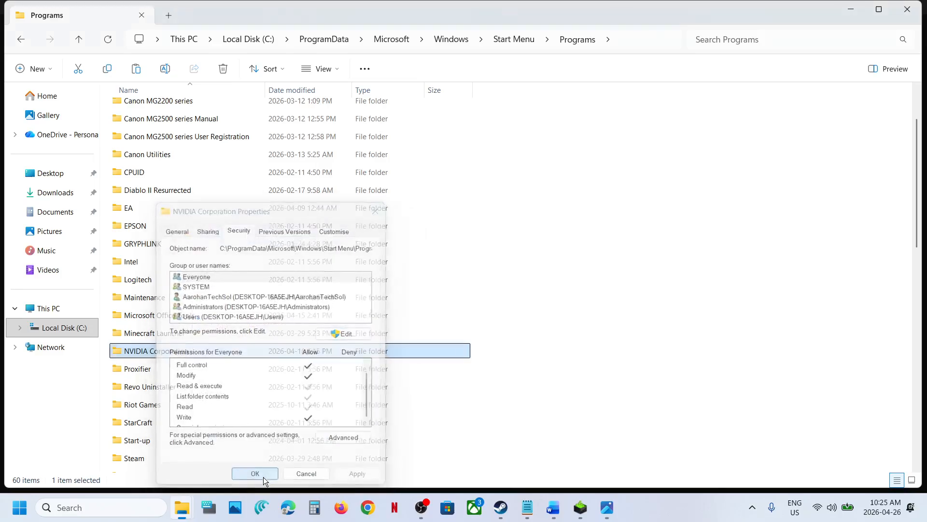
Open the Security tab in Properties of the NVIDIA Corporation folder under C:\Program Files.
{"action": "left_click", "coordinate": [58, 327]}
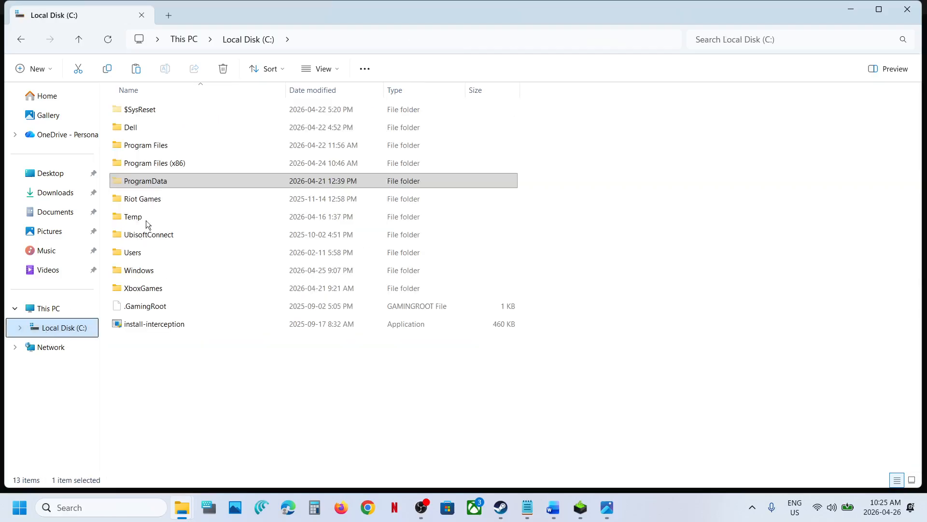
{"action": "left_click", "coordinate": [155, 164]}
{"action": "left_click", "coordinate": [151, 149]}
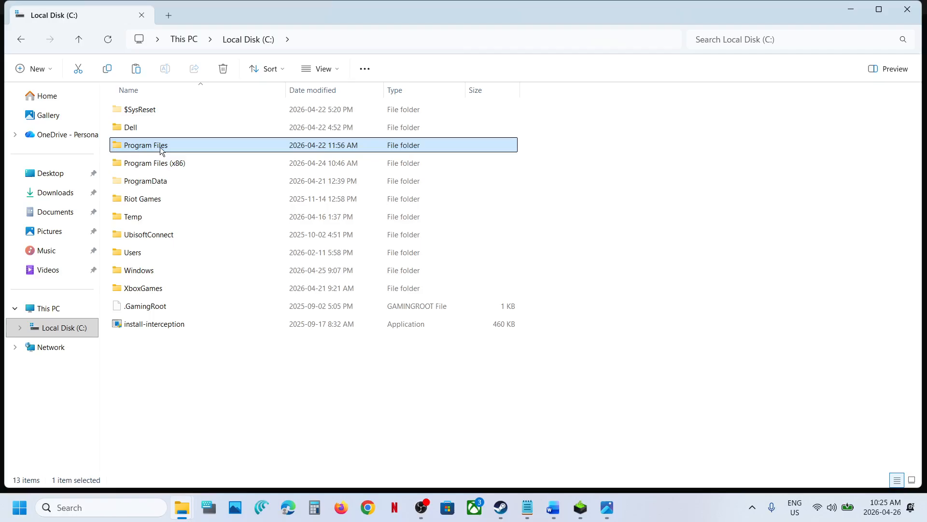
{"action": "double_click", "coordinate": [161, 150]}
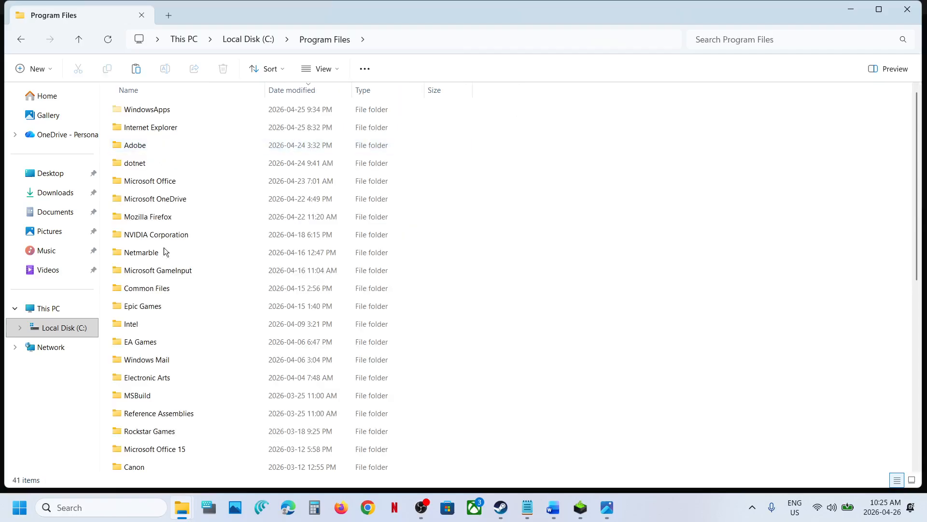
{"action": "left_click", "coordinate": [159, 294]}
{"action": "type", "text": "nv"}
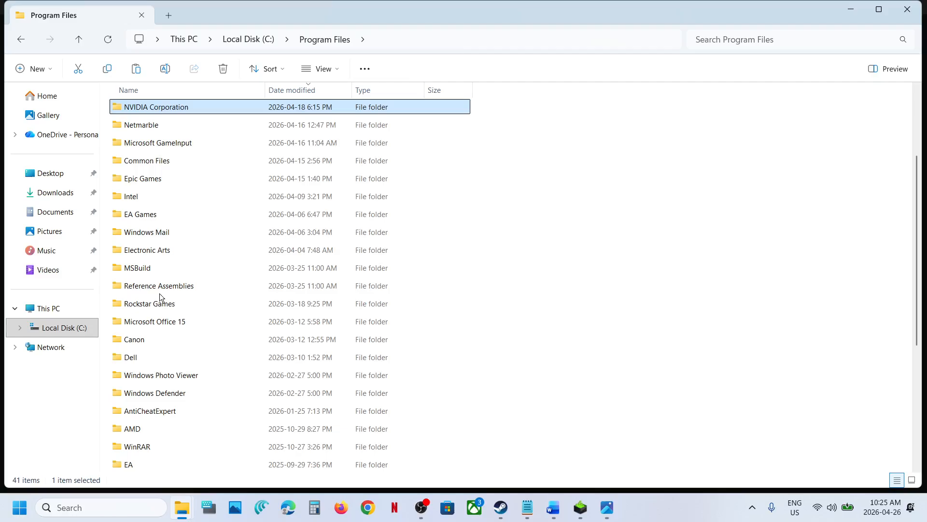
{"action": "scroll", "coordinate": [167, 170], "scroll_direction": "up", "scroll_amount": 1}
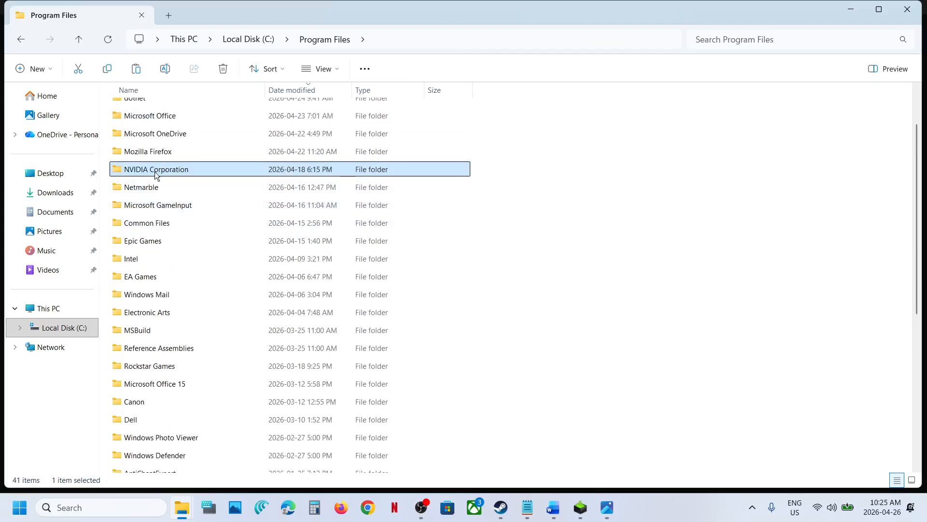
{"action": "right_click", "coordinate": [152, 170]}
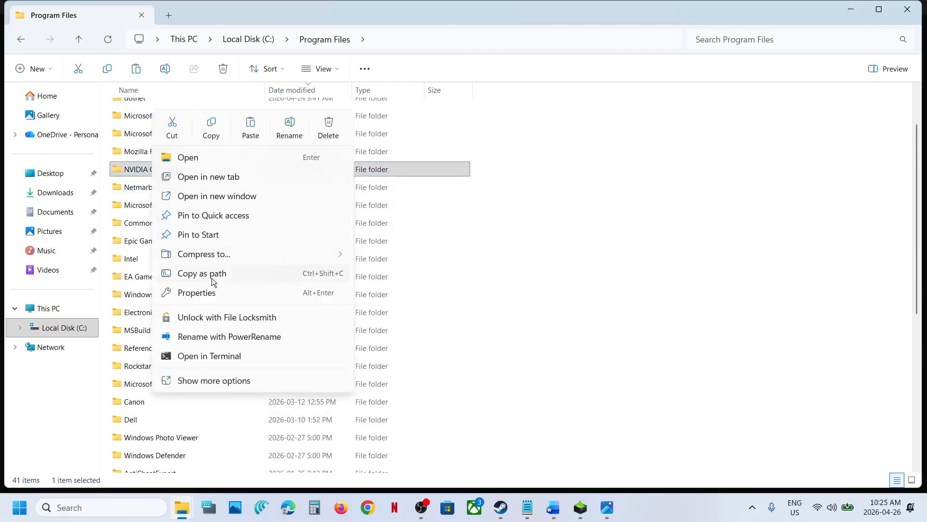
{"action": "left_click", "coordinate": [207, 292]}
{"action": "left_click", "coordinate": [239, 200]}
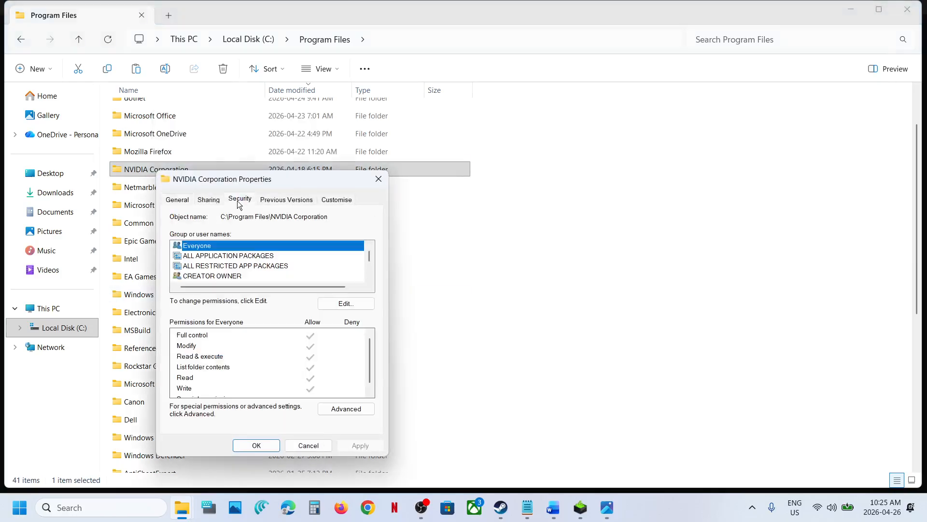
Allow Full control for Users on the Program Files NVIDIA Corporation folder, apply, and close both dialogs.
{"action": "left_click", "coordinate": [346, 308]}
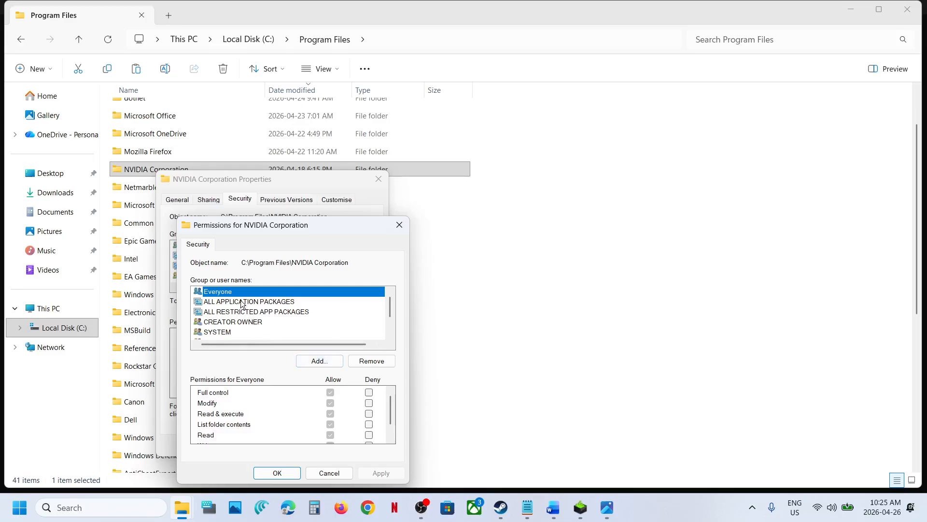
{"action": "scroll", "coordinate": [246, 318], "scroll_direction": "down", "scroll_amount": 1}
{"action": "left_click", "coordinate": [258, 312]}
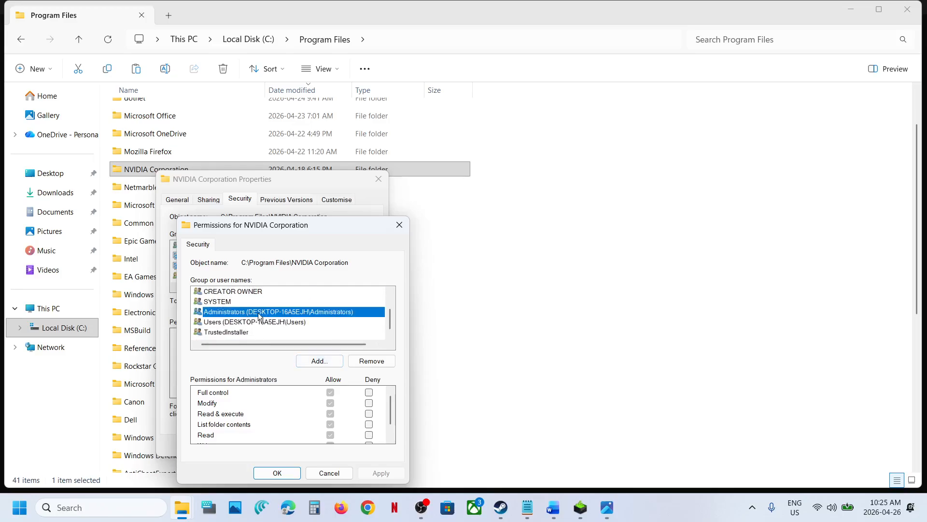
{"action": "left_click", "coordinate": [264, 320]}
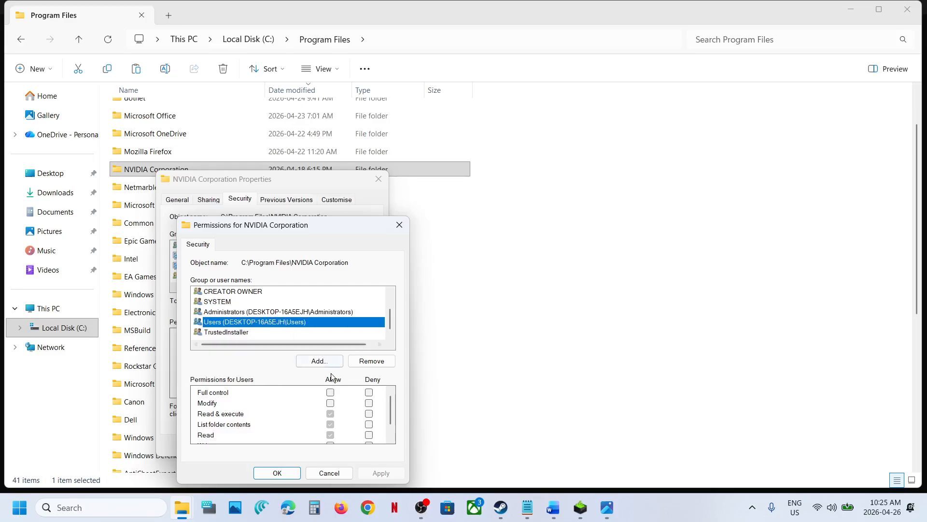
{"action": "left_click", "coordinate": [330, 392]}
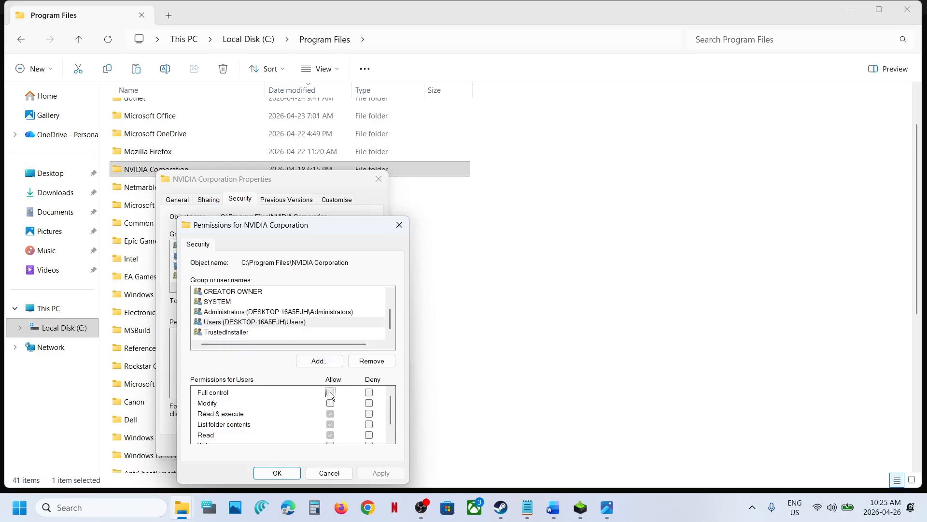
{"action": "left_click", "coordinate": [380, 473]}
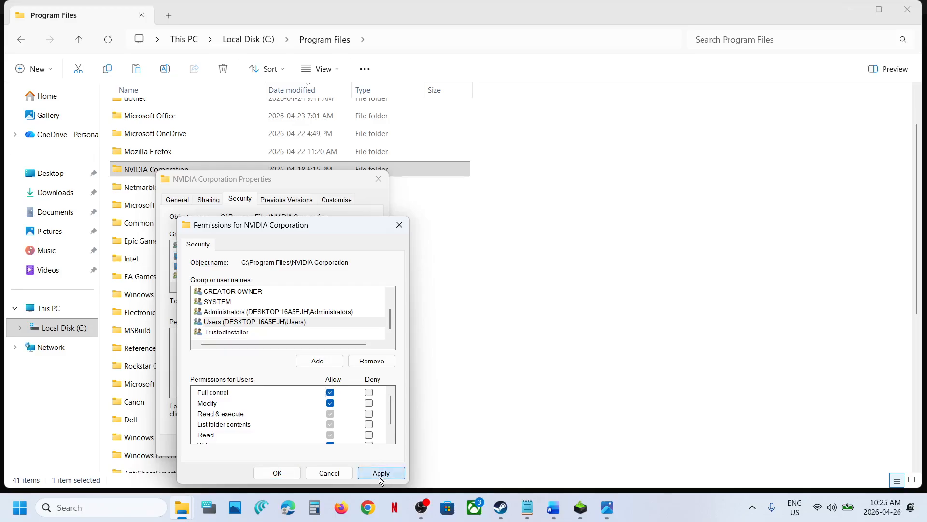
{"action": "left_click", "coordinate": [289, 475]}
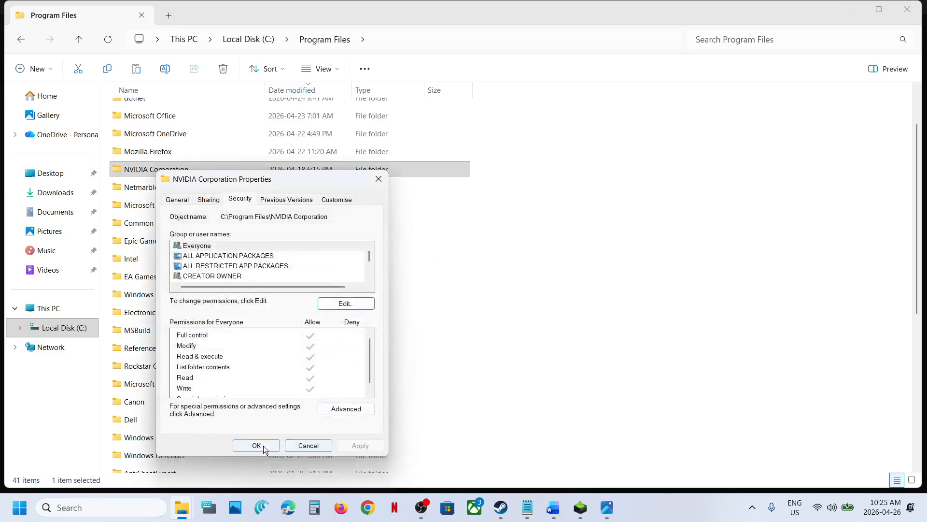
{"action": "left_click", "coordinate": [261, 446]}
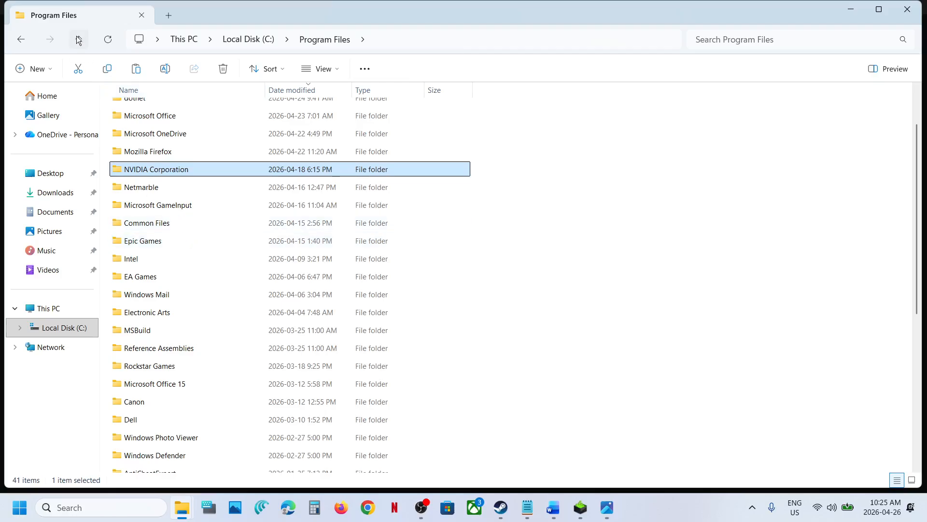
Open the Security tab in Properties of the NVIDIA Corporation folder under C:\Program Files (x86).
{"action": "left_click", "coordinate": [79, 39]}
{"action": "double_click", "coordinate": [139, 164]}
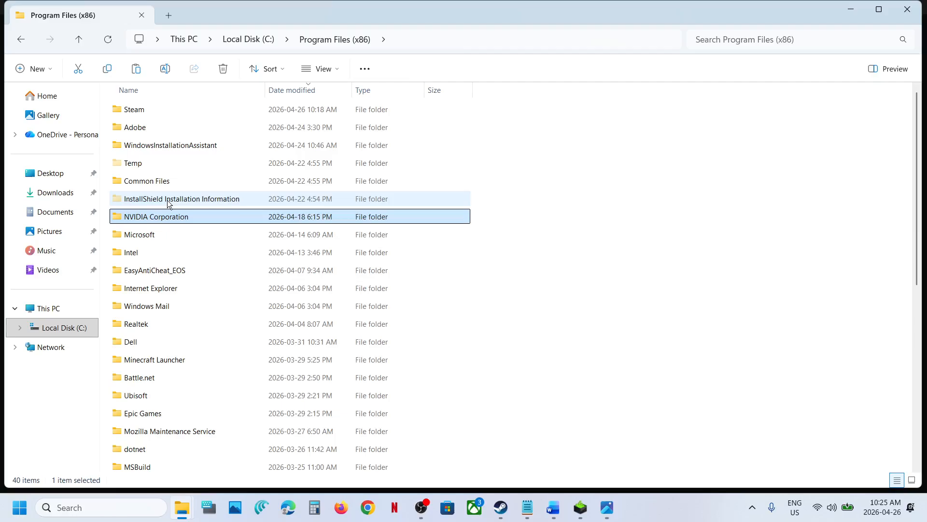
{"action": "right_click", "coordinate": [169, 222]}
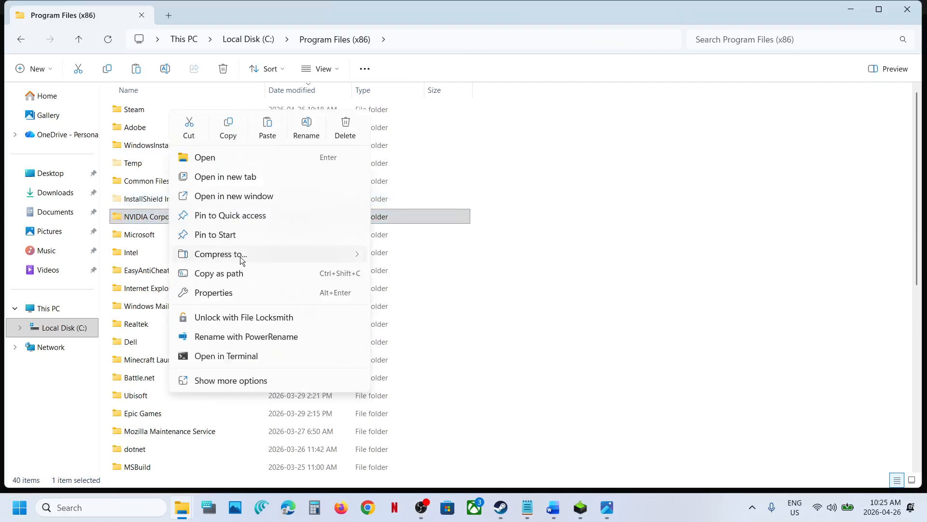
{"action": "left_click", "coordinate": [234, 294]}
{"action": "left_click", "coordinate": [257, 231]}
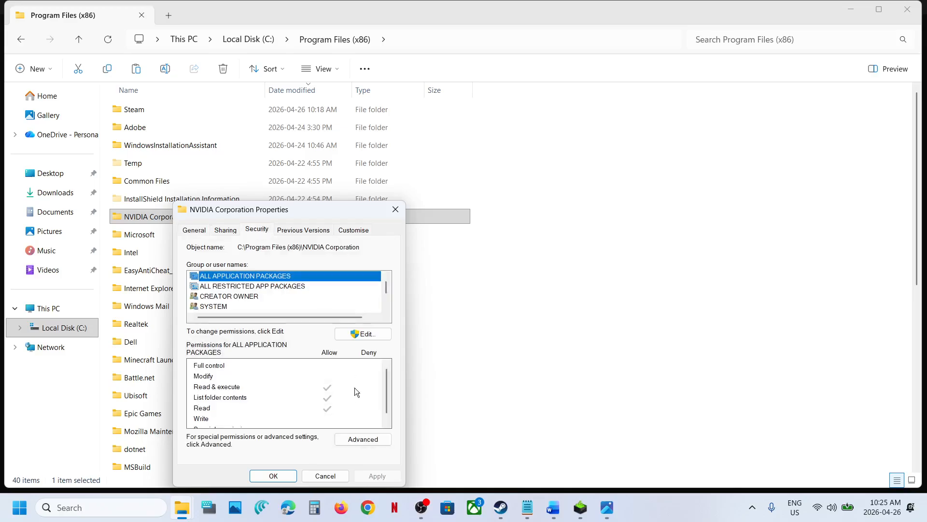
{"action": "left_click", "coordinate": [362, 439]}
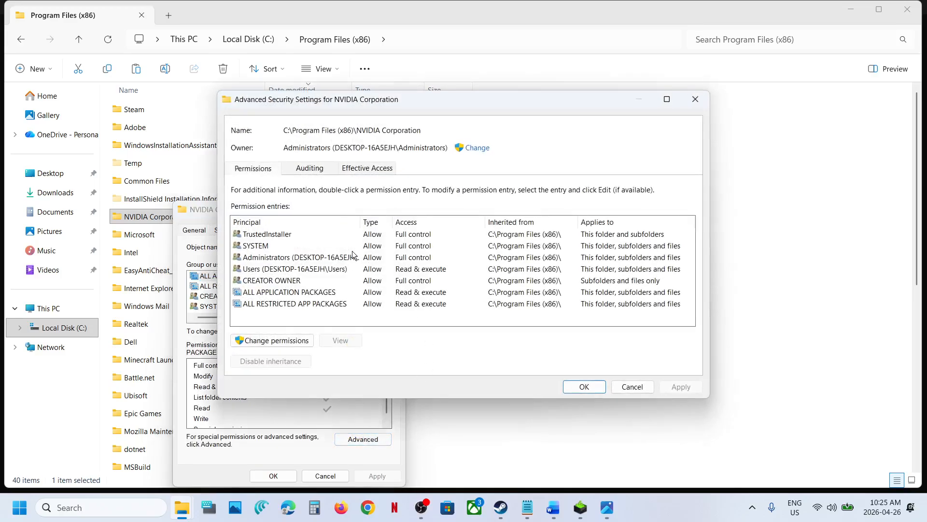
{"action": "left_click", "coordinate": [695, 100]}
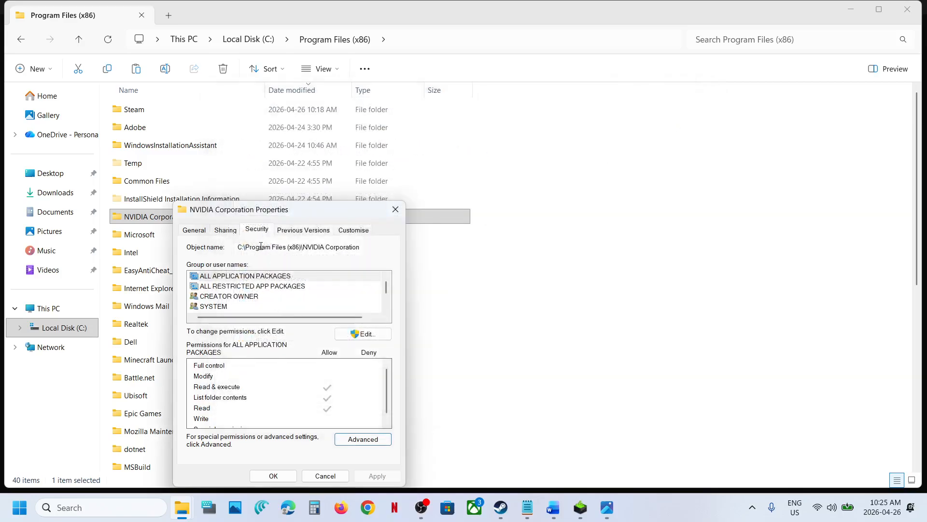
Allow Full control for ALL APPLICATION PACKAGES on the Program Files (x86) NVIDIA Corporation folder and apply.
{"action": "left_click", "coordinate": [367, 337]}
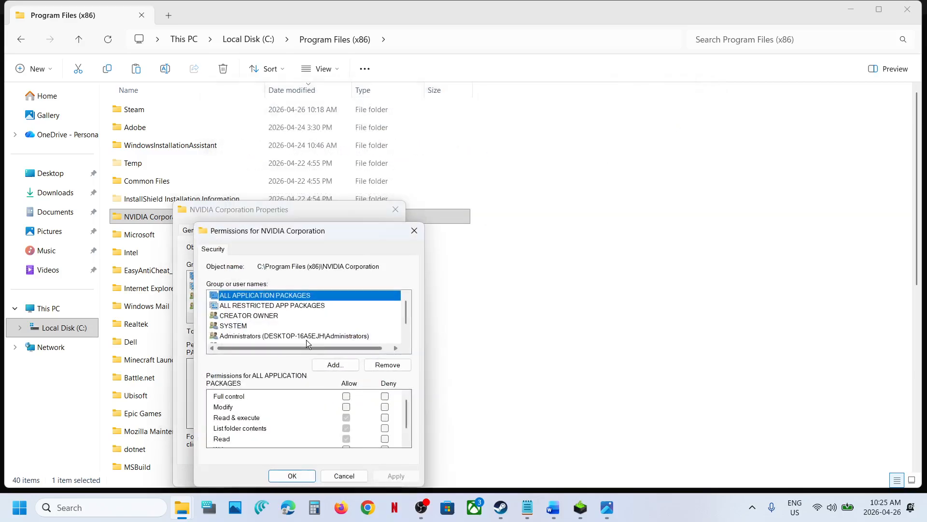
{"action": "left_click", "coordinate": [346, 396]}
{"action": "left_click", "coordinate": [395, 475]}
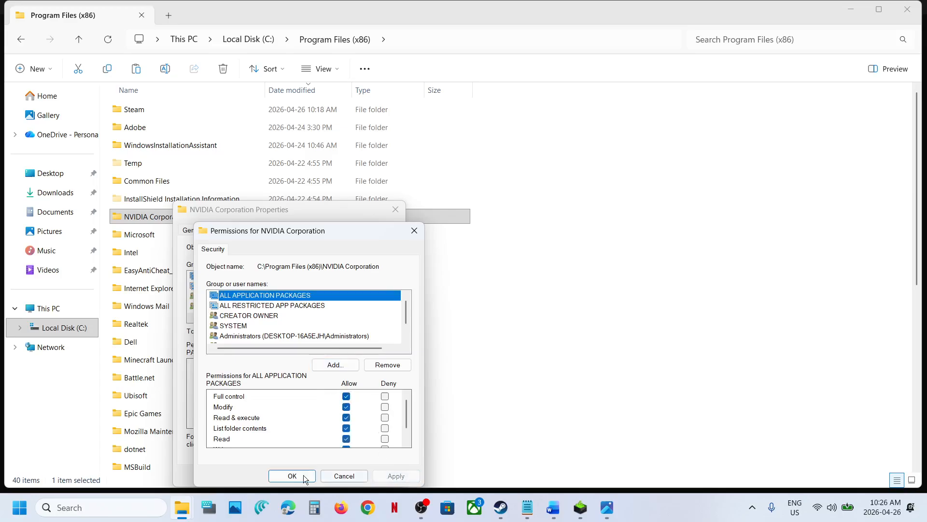
{"action": "left_click", "coordinate": [294, 477]}
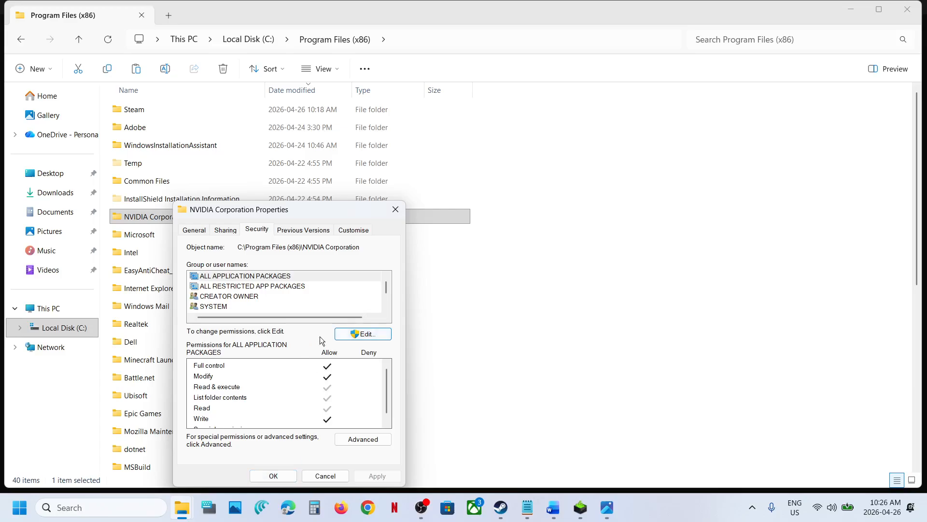
Allow Full control for Users on the Program Files (x86) NVIDIA Corporation folder, apply, and close both dialogs.
{"action": "left_click", "coordinate": [354, 335]}
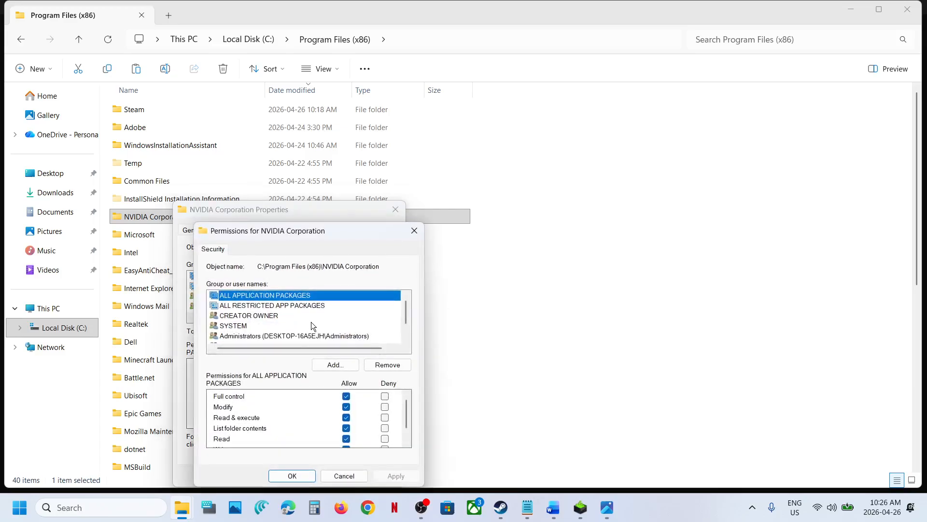
{"action": "left_click", "coordinate": [281, 334]}
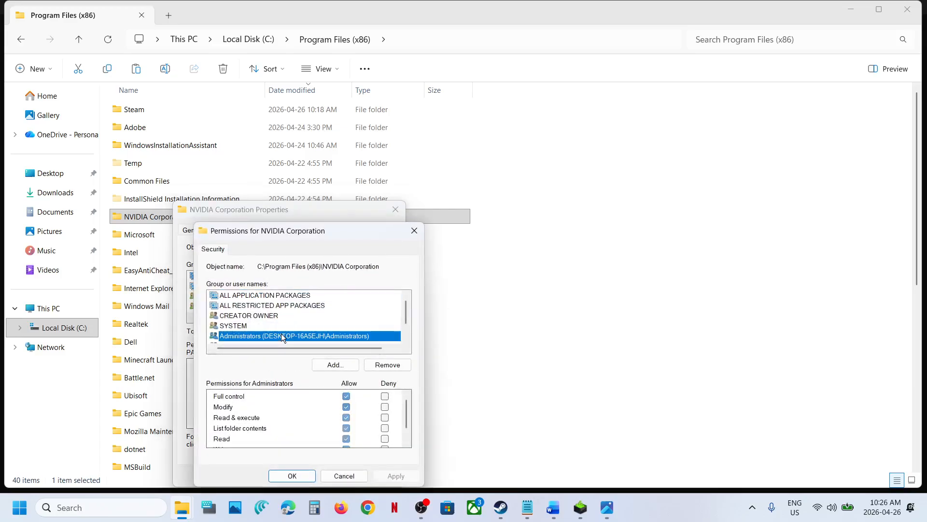
{"action": "left_click", "coordinate": [406, 339]}
{"action": "left_click", "coordinate": [407, 339]}
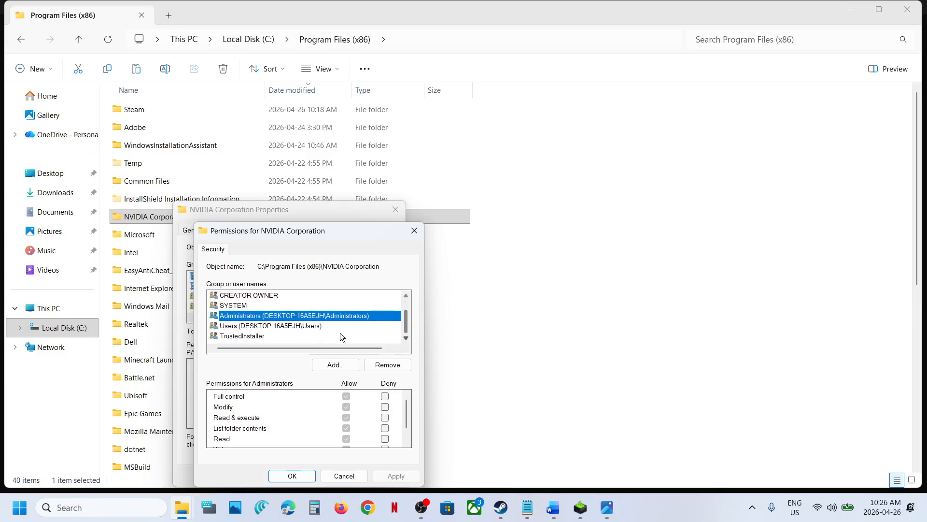
{"action": "left_click", "coordinate": [248, 327]}
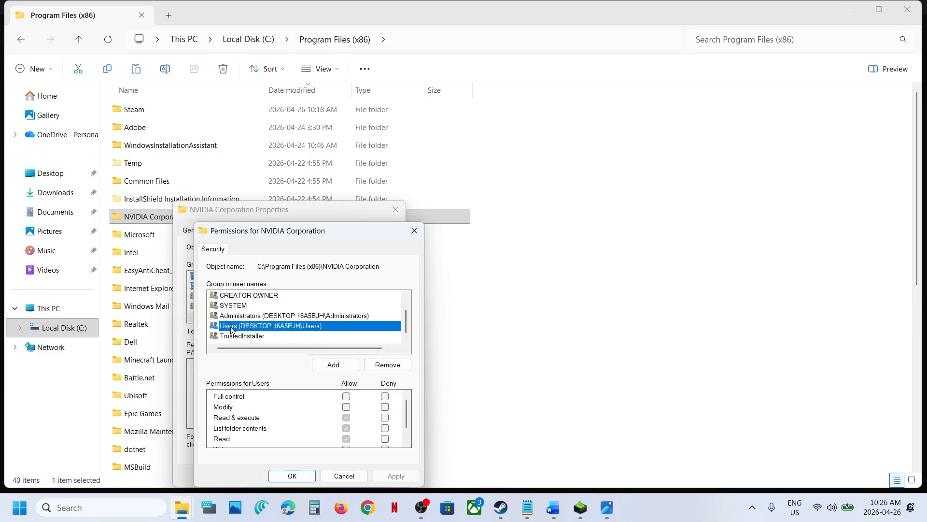
{"action": "left_click", "coordinate": [347, 396]}
{"action": "left_click", "coordinate": [396, 475]}
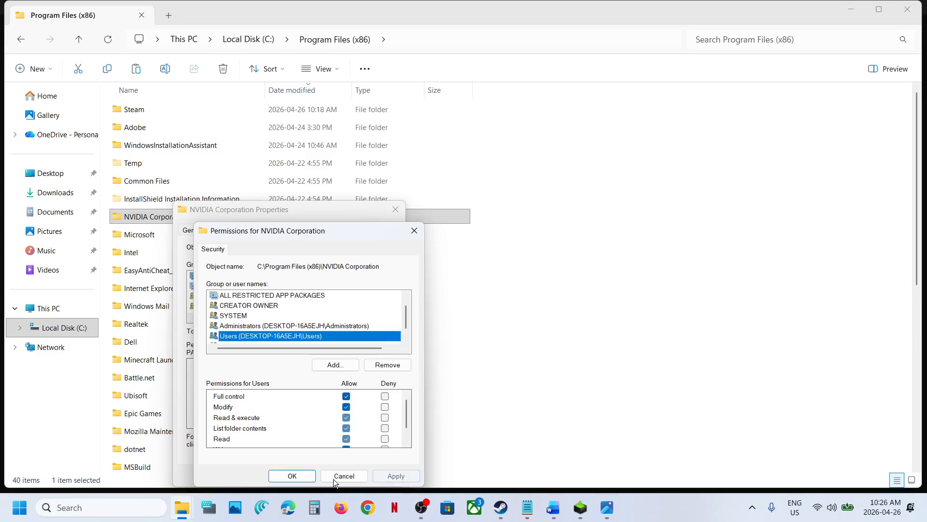
{"action": "left_click", "coordinate": [293, 477]}
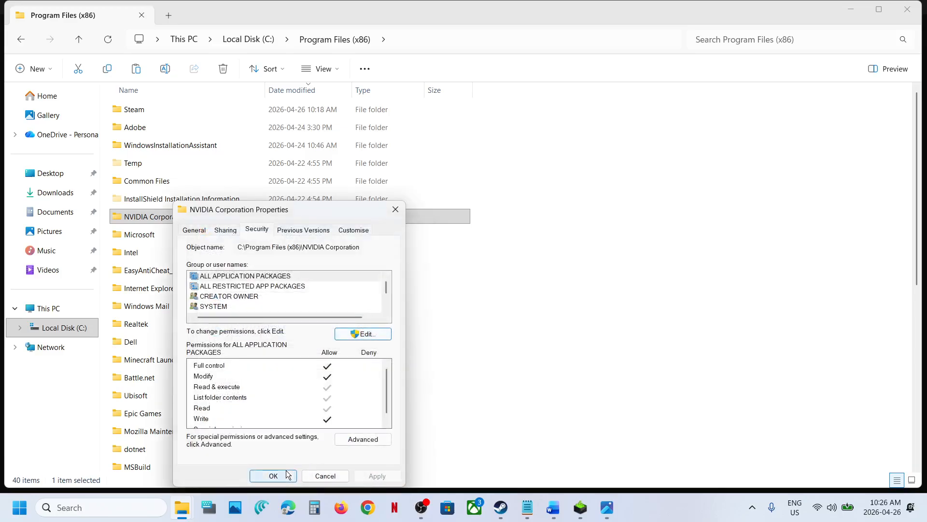
{"action": "left_click", "coordinate": [273, 476]}
Go up to Local Disk (C:), open the ProgramData folder and jump to the entries starting with N.
{"action": "left_click", "coordinate": [88, 41]}
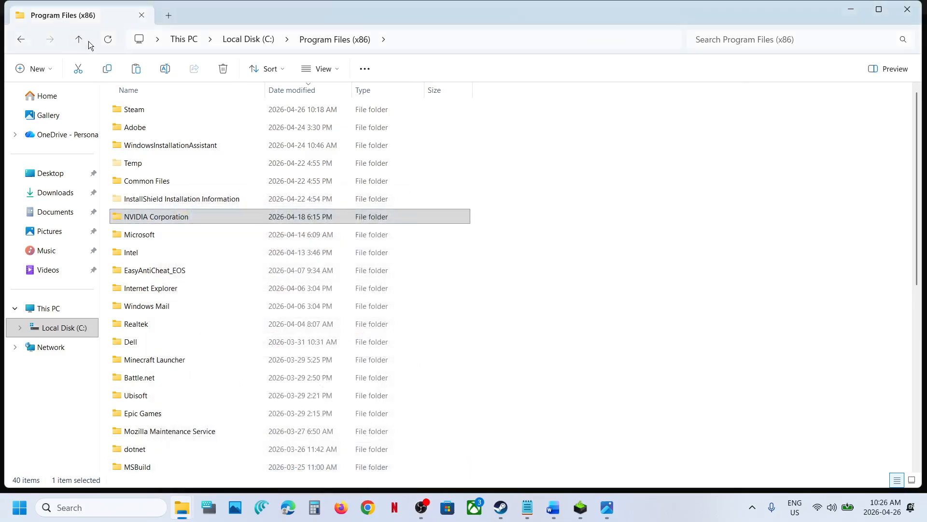
{"action": "left_click", "coordinate": [79, 39]}
{"action": "left_click", "coordinate": [145, 183]}
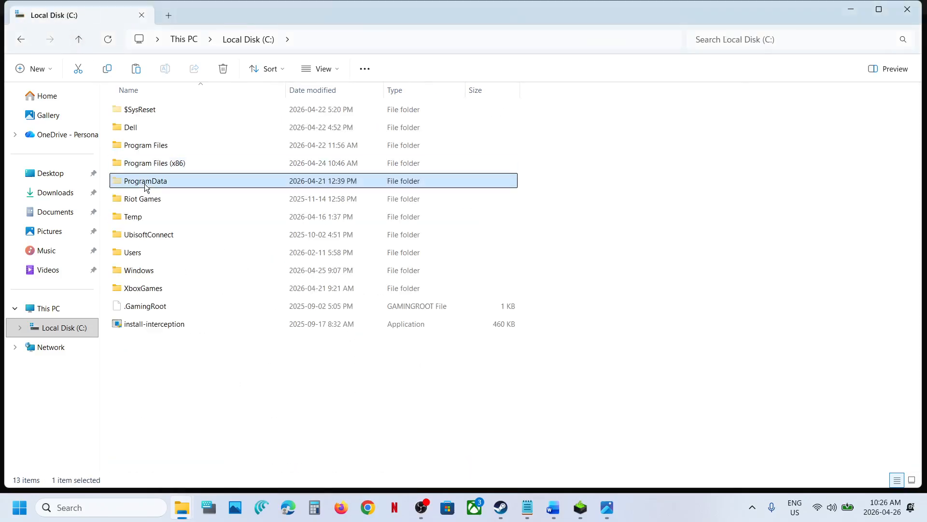
{"action": "left_click", "coordinate": [334, 68]}
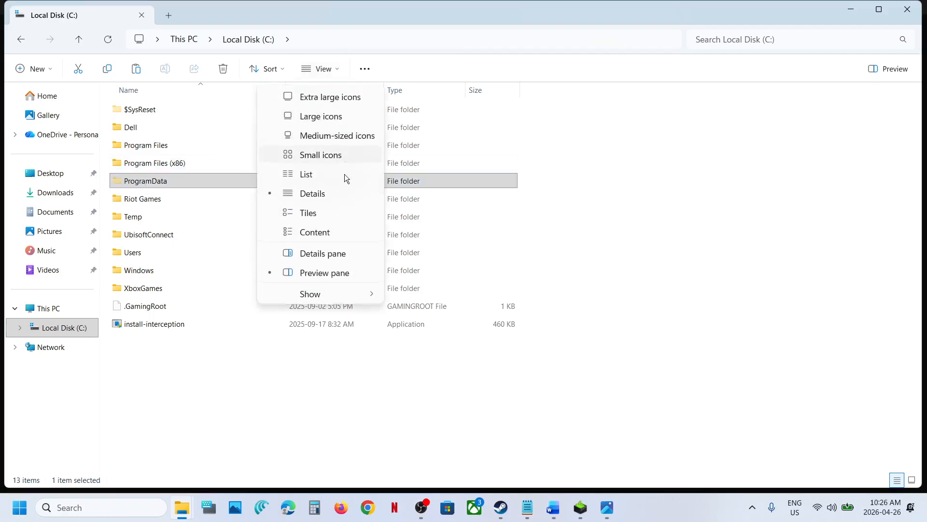
{"action": "mouse_move", "coordinate": [335, 292]}
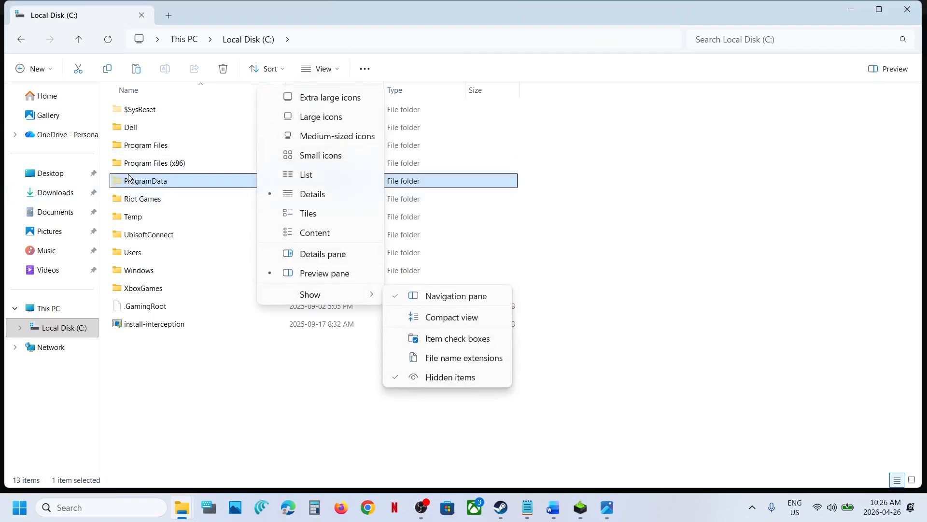
{"action": "left_click", "coordinate": [148, 185]}
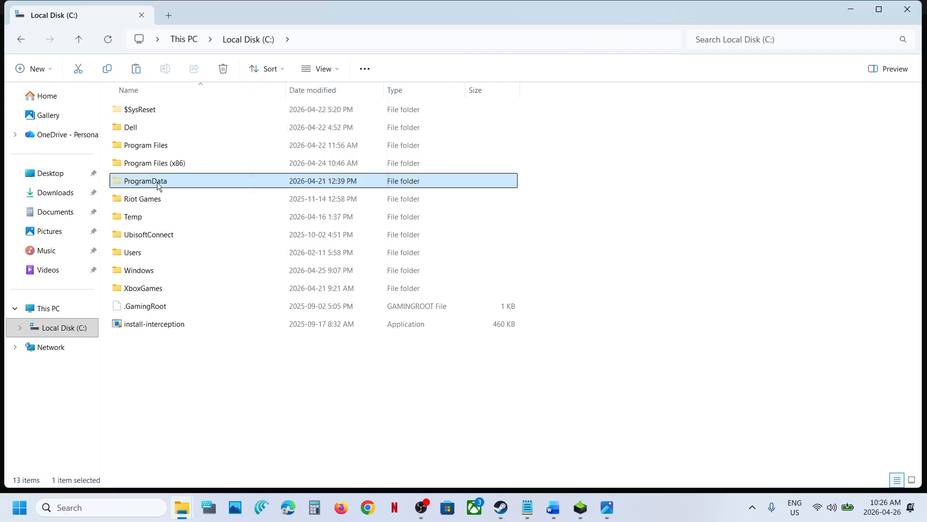
{"action": "double_click", "coordinate": [158, 185]}
{"action": "left_click", "coordinate": [157, 234]}
{"action": "key", "text": "n"}
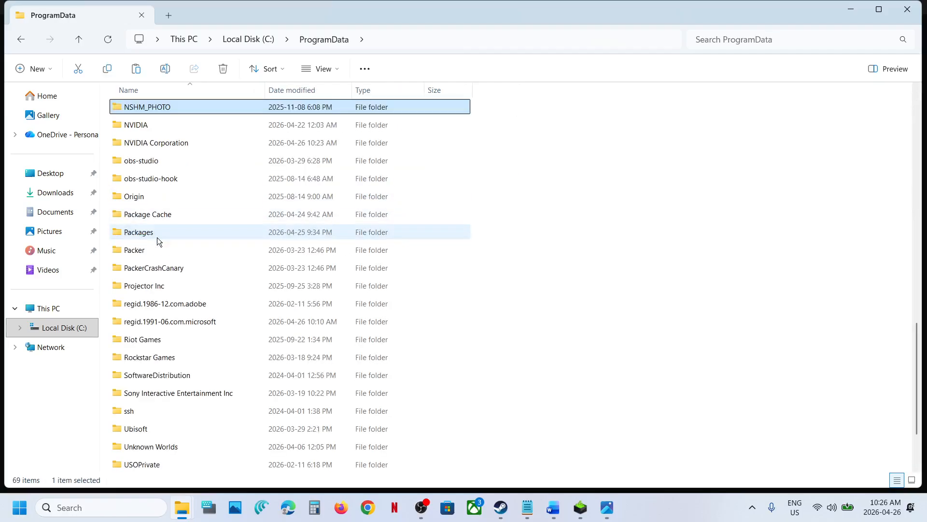
Open the Security tab in Properties of the NVIDIA folder under C:\ProgramData.
{"action": "left_click", "coordinate": [157, 127]}
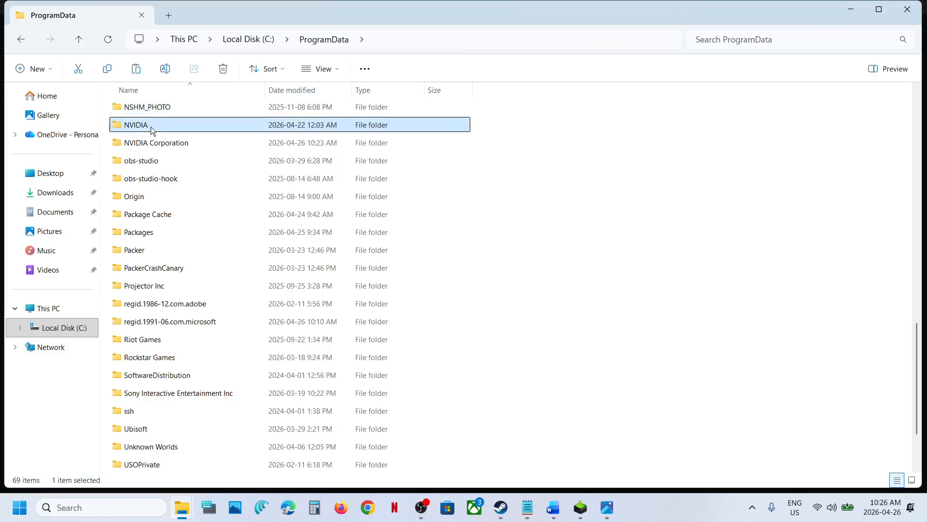
{"action": "right_click", "coordinate": [150, 126]}
{"action": "left_click", "coordinate": [208, 291]}
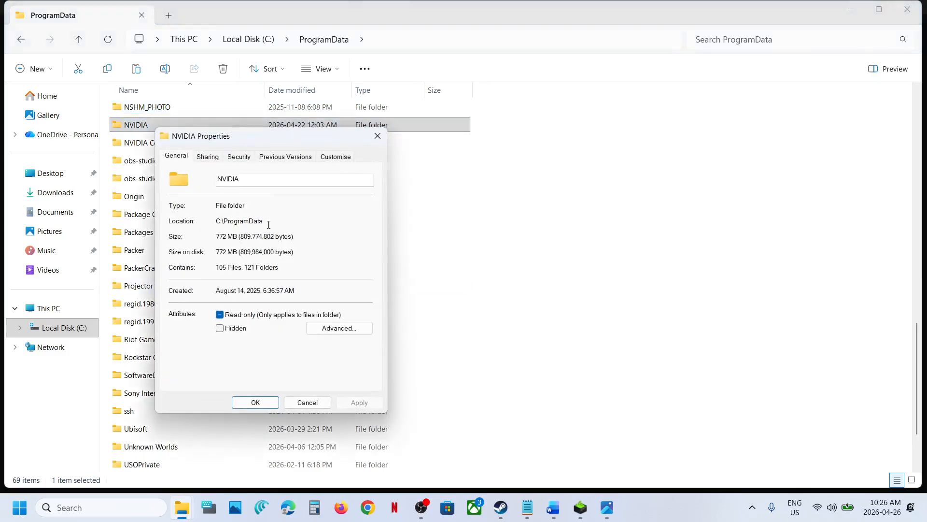
{"action": "left_click", "coordinate": [244, 159]}
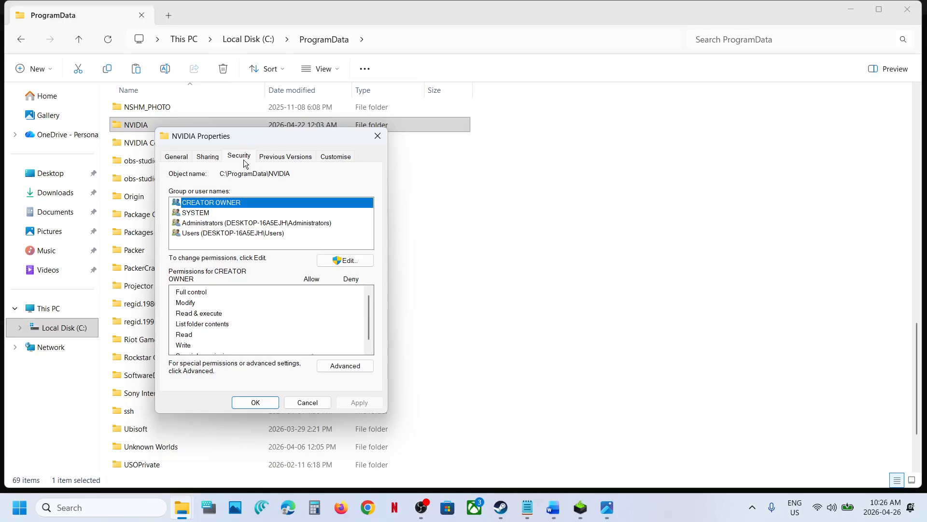
Allow Full control for Users on the ProgramData NVIDIA folder, apply, and close both dialogs.
{"action": "left_click", "coordinate": [339, 259]}
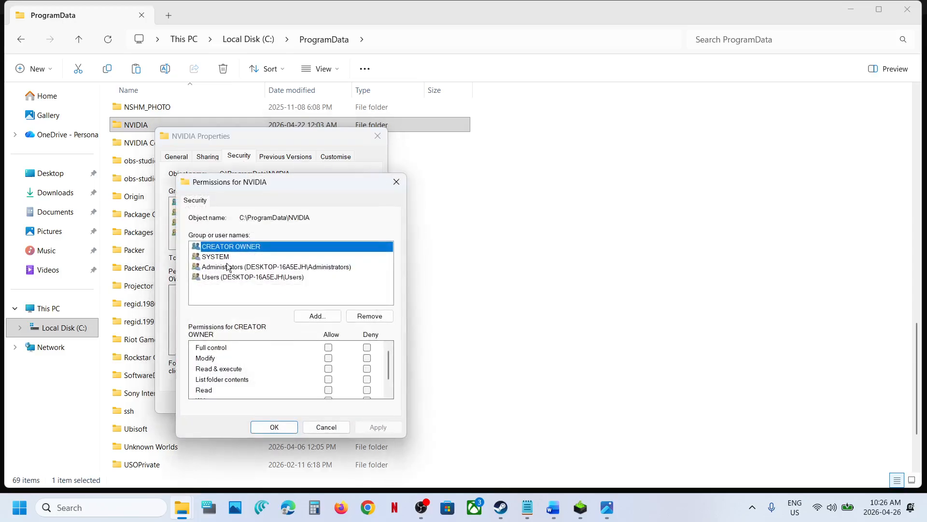
{"action": "left_click", "coordinate": [328, 347]}
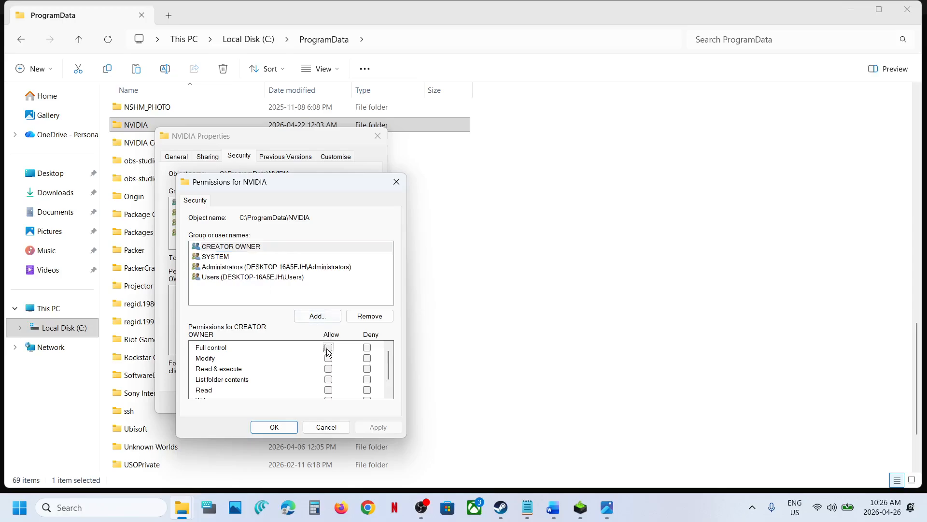
{"action": "left_click", "coordinate": [369, 429]}
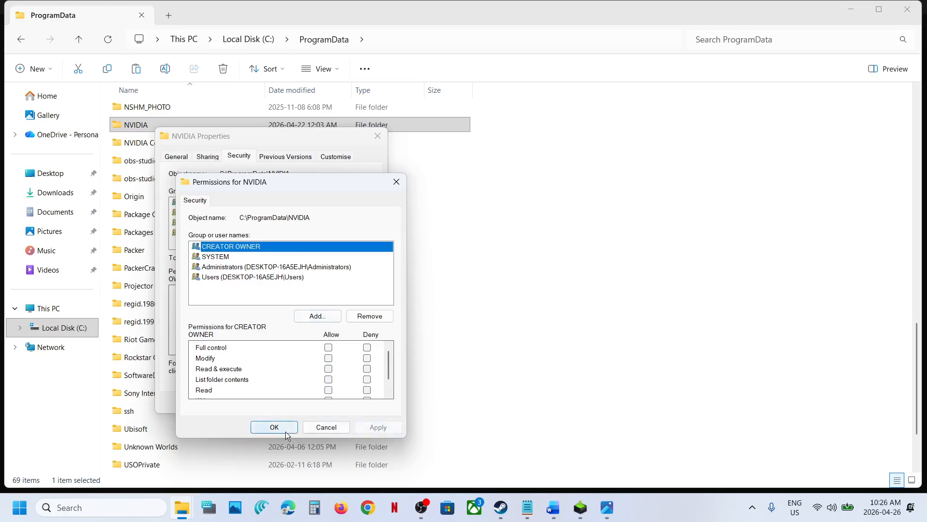
{"action": "left_click", "coordinate": [229, 262]}
{"action": "left_click", "coordinate": [234, 268]}
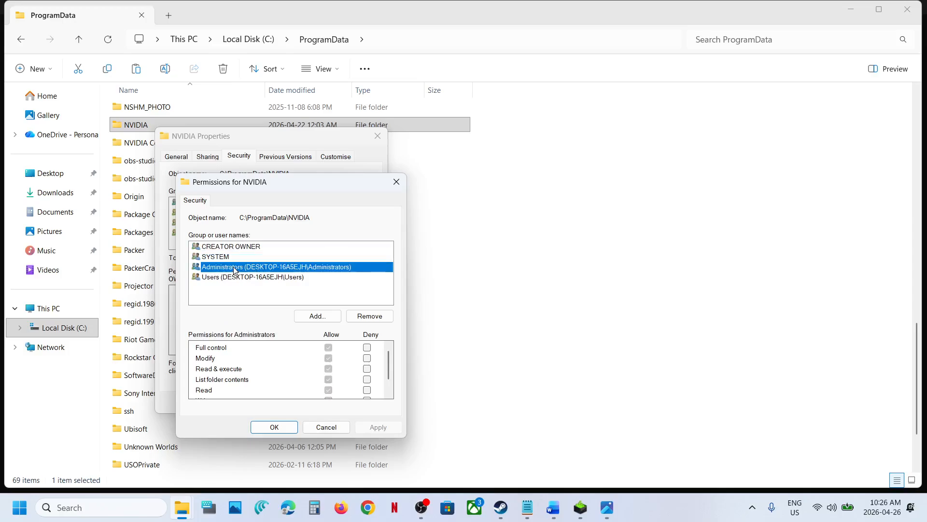
{"action": "left_click", "coordinate": [265, 280]}
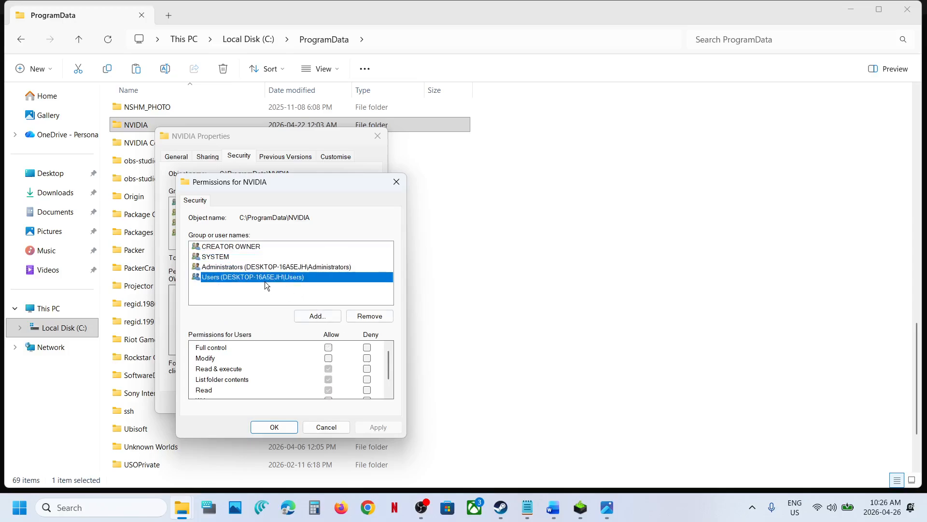
{"action": "left_click", "coordinate": [328, 347]}
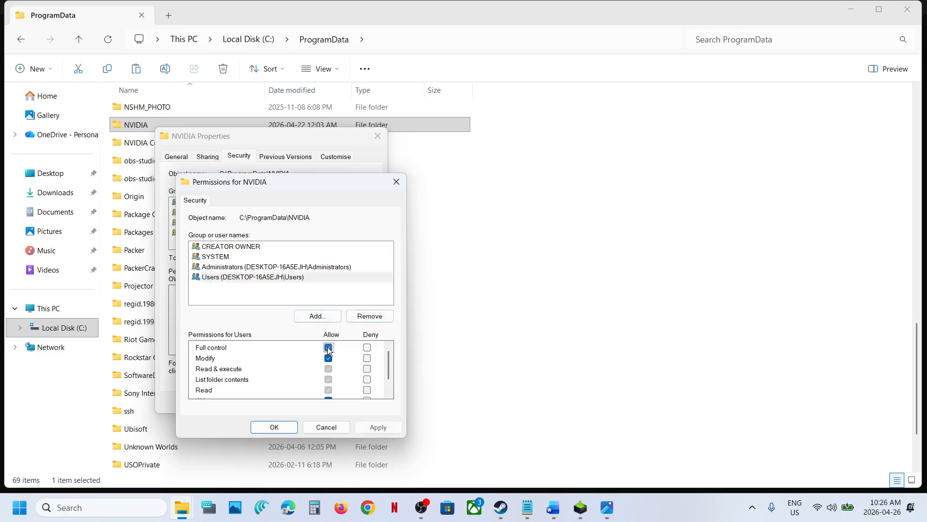
{"action": "left_click", "coordinate": [375, 427]}
{"action": "left_click", "coordinate": [272, 428]}
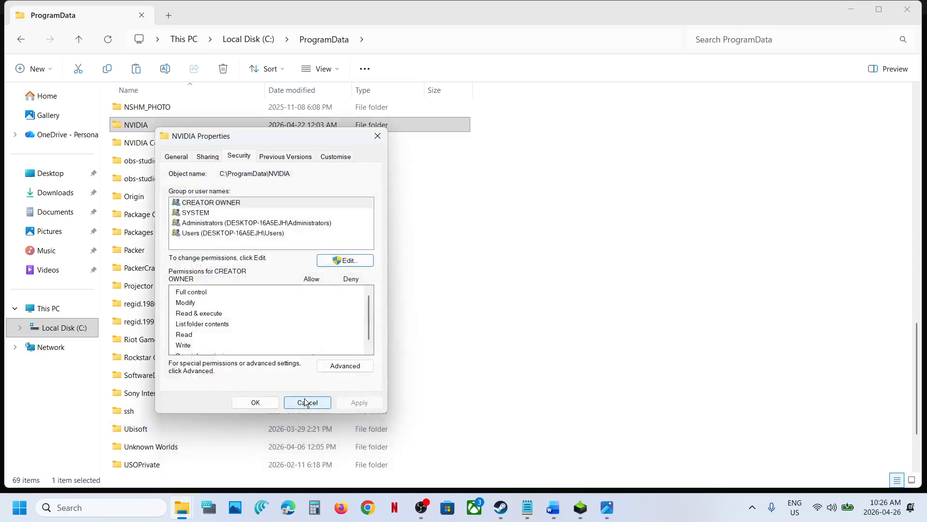
{"action": "left_click", "coordinate": [305, 402]}
Inspect the Everyone permissions of the NVIDIA Corporation folder under C:\ProgramData and close its dialogs.
{"action": "left_click", "coordinate": [172, 144]}
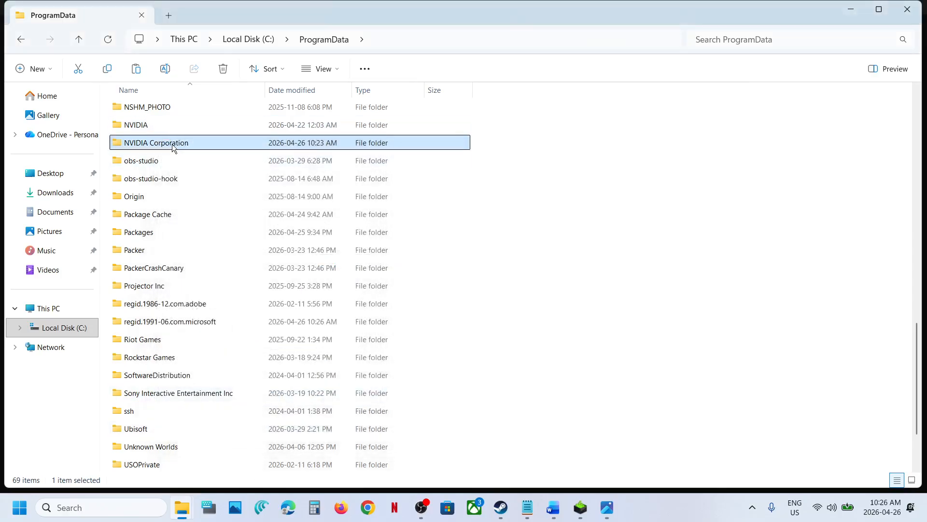
{"action": "right_click", "coordinate": [172, 144]}
{"action": "left_click", "coordinate": [228, 294]}
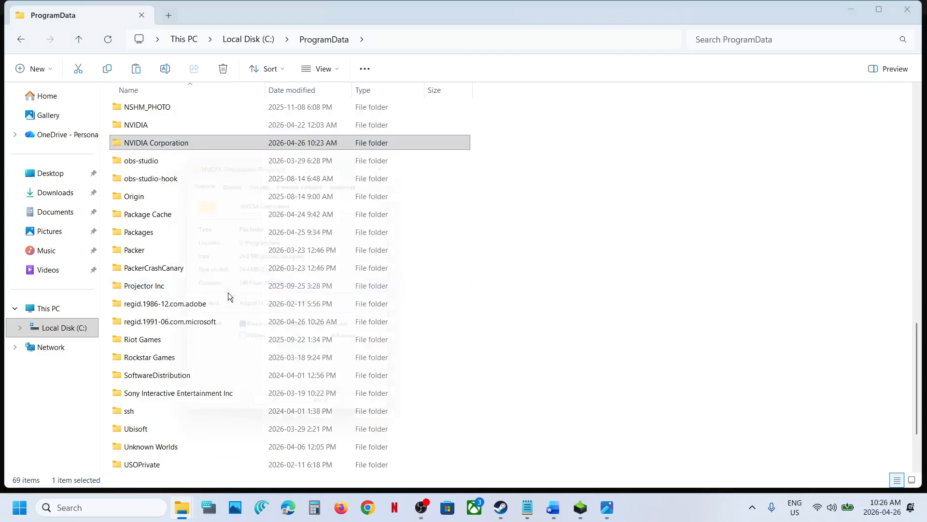
{"action": "left_click", "coordinate": [263, 176]}
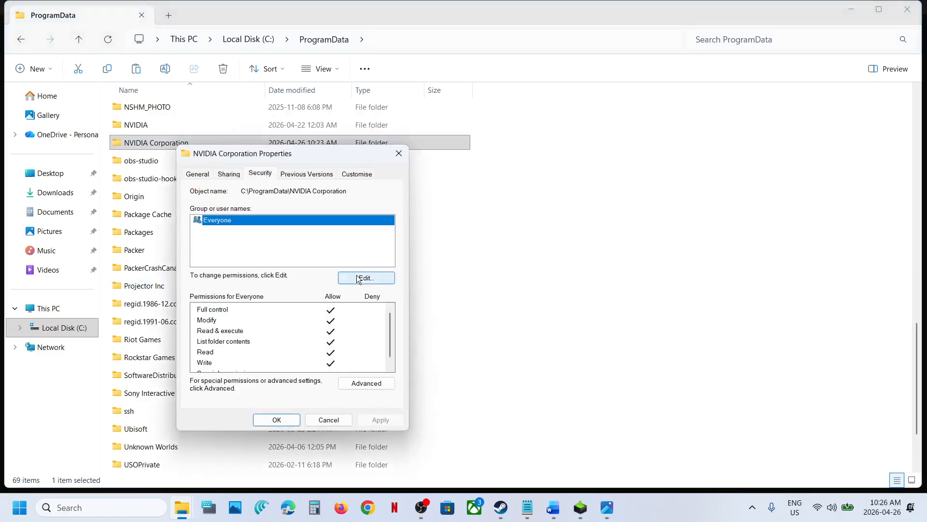
{"action": "left_click", "coordinate": [357, 279]}
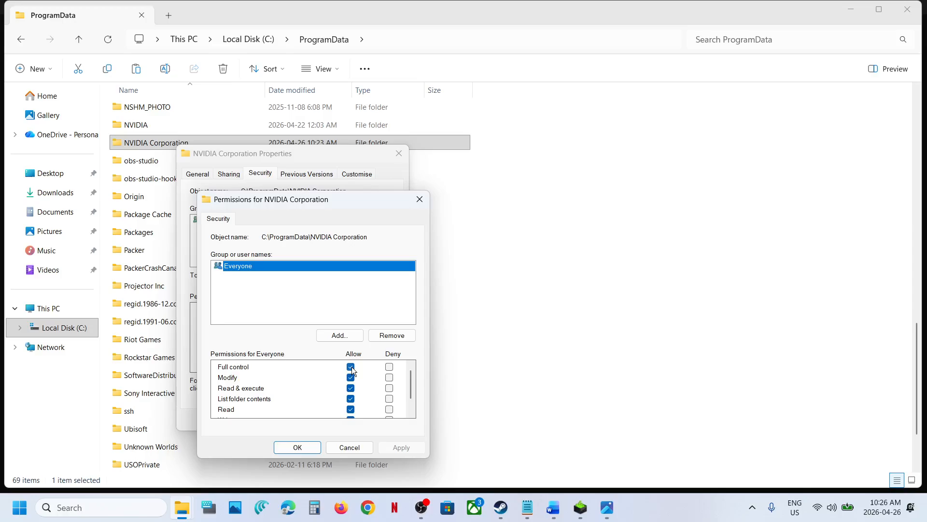
{"action": "left_click", "coordinate": [298, 448]}
{"action": "left_click", "coordinate": [399, 154]}
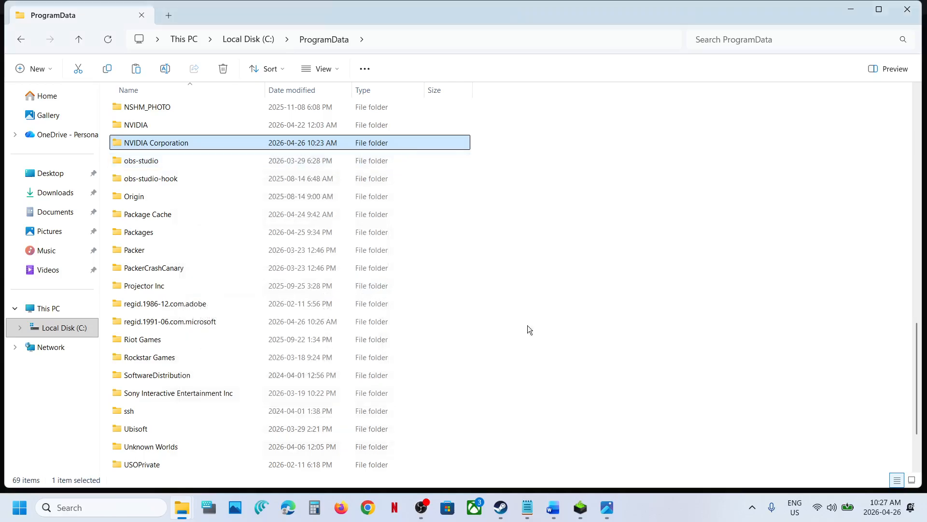
Switch to the Word document and highlight the Step 4 instruction about NVIDIA services.
{"action": "left_click", "coordinate": [553, 507]}
{"action": "scroll", "coordinate": [337, 300], "scroll_direction": "down", "scroll_amount": 3}
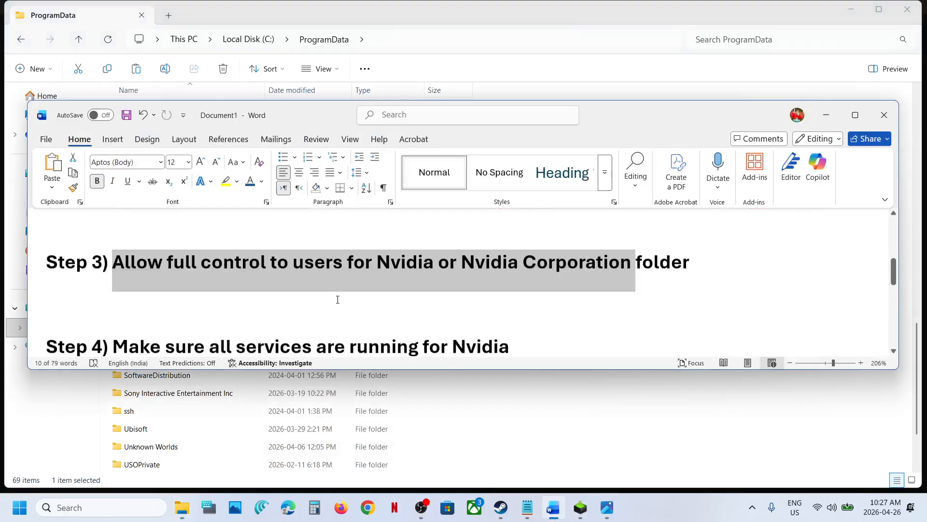
{"action": "left_click_drag", "start_coordinate": [360, 271], "coordinate": [531, 288]}
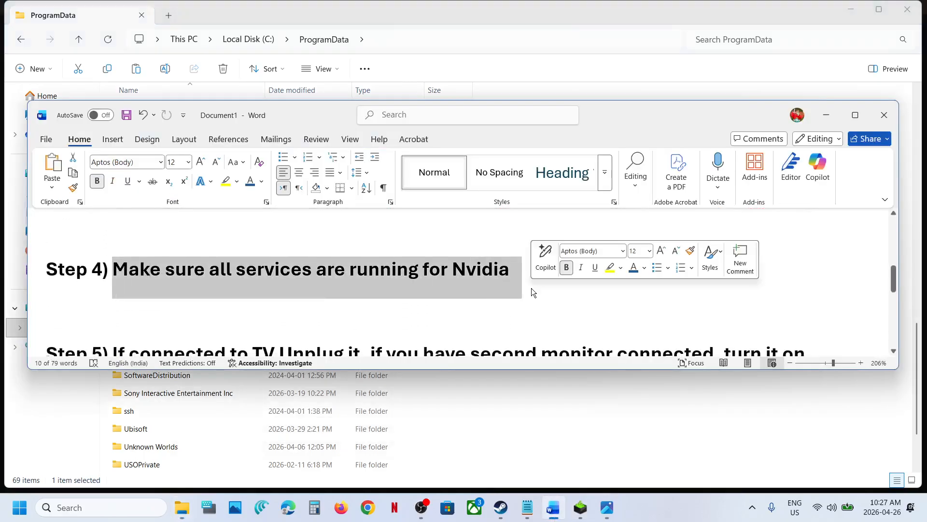
Open the Services app and jump to the NVIDIA services in the list.
{"action": "left_click", "coordinate": [109, 502]}
{"action": "type", "text": "services"}
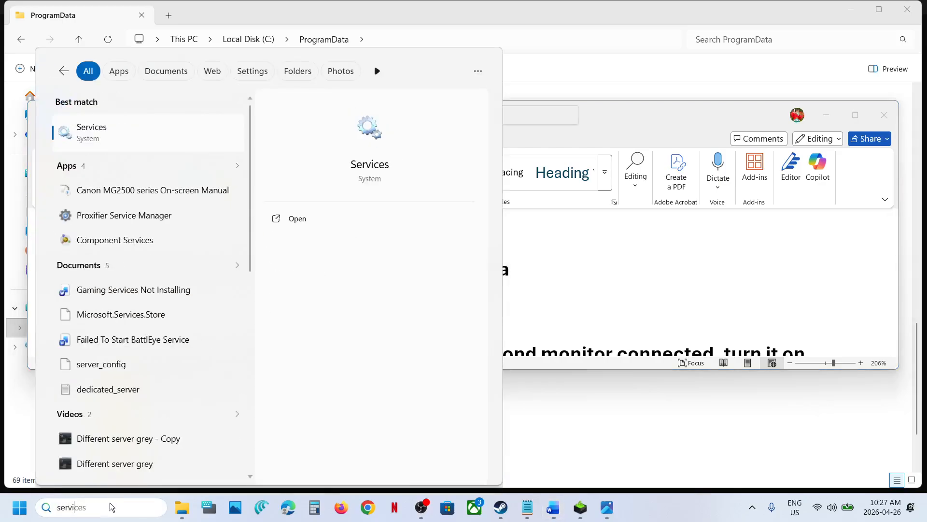
{"action": "key", "text": "Return"}
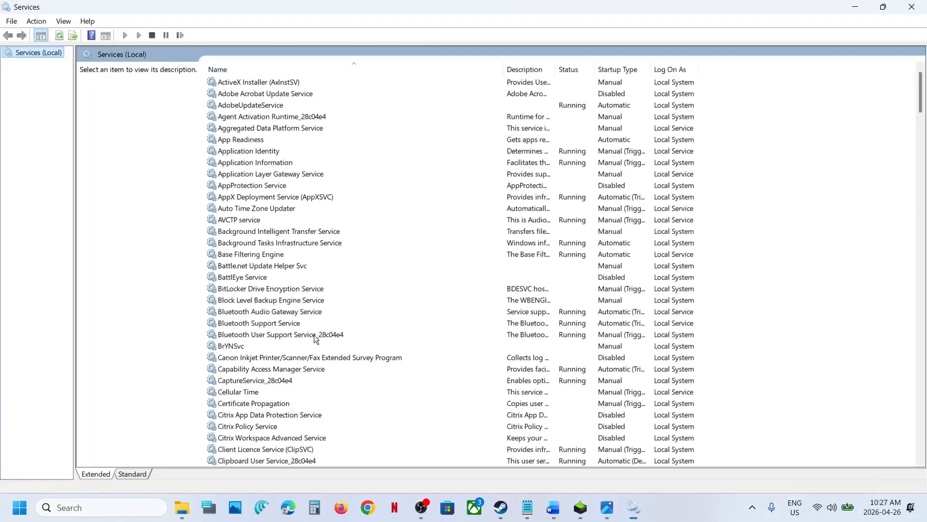
{"action": "left_click", "coordinate": [314, 335]}
{"action": "type", "text": "nvidia"}
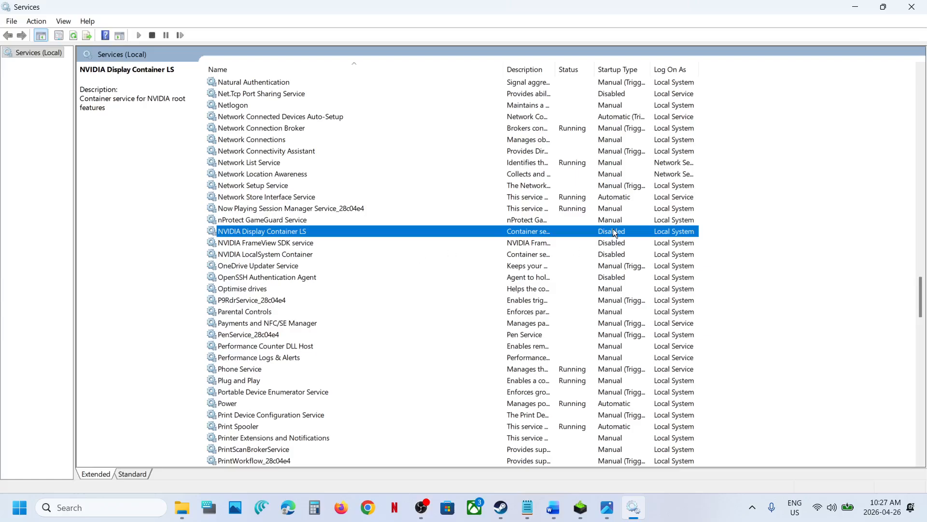
Set the startup type of NVIDIA Display Container LS to Automatic and apply.
{"action": "double_click", "coordinate": [276, 232]}
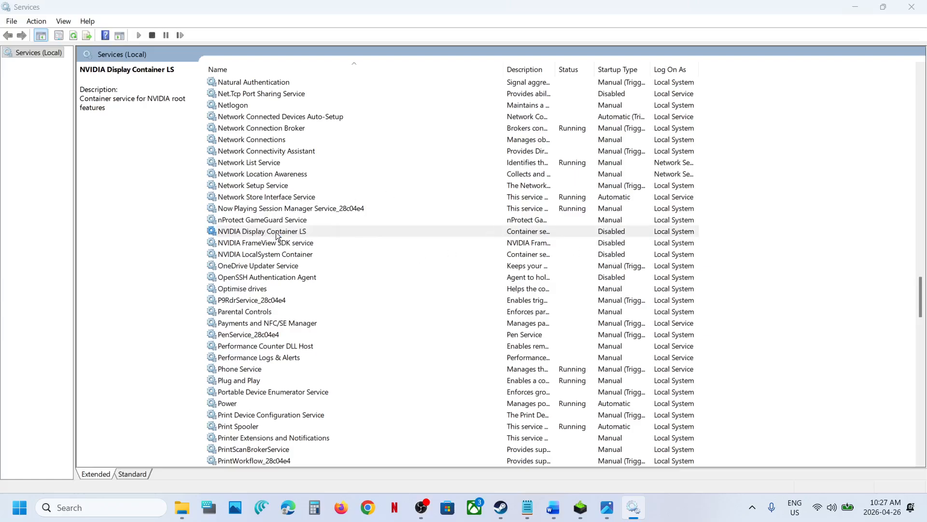
{"action": "left_click", "coordinate": [429, 235]}
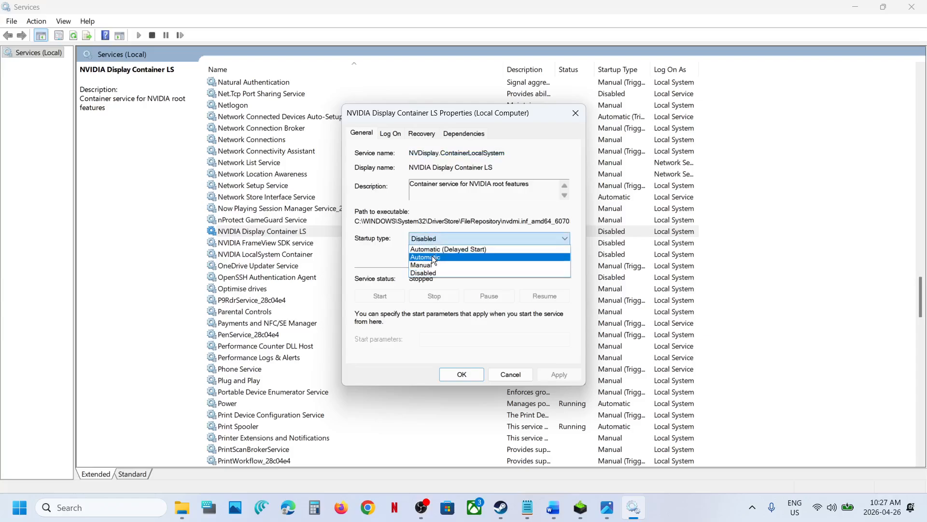
{"action": "left_click", "coordinate": [433, 256]}
{"action": "left_click", "coordinate": [546, 372]}
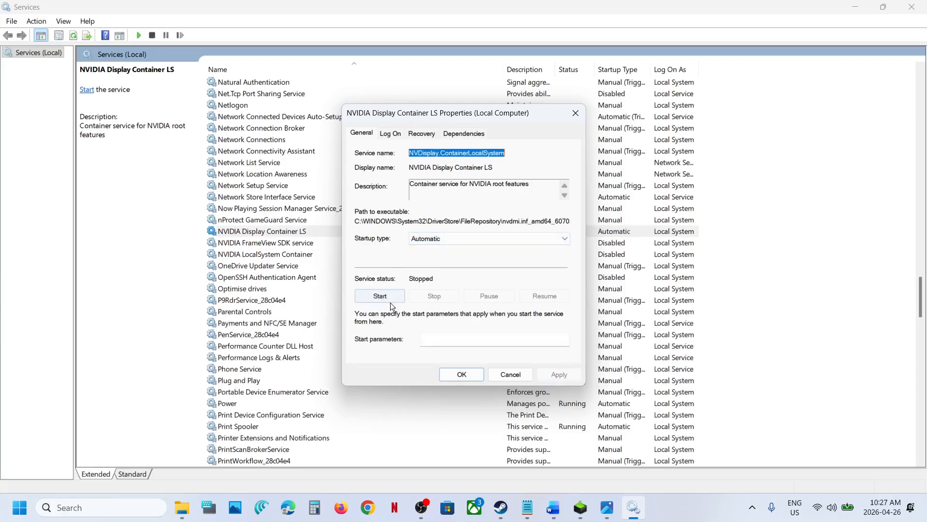
Start the NVIDIA Display Container LS service and close its properties.
{"action": "left_click", "coordinate": [386, 295]}
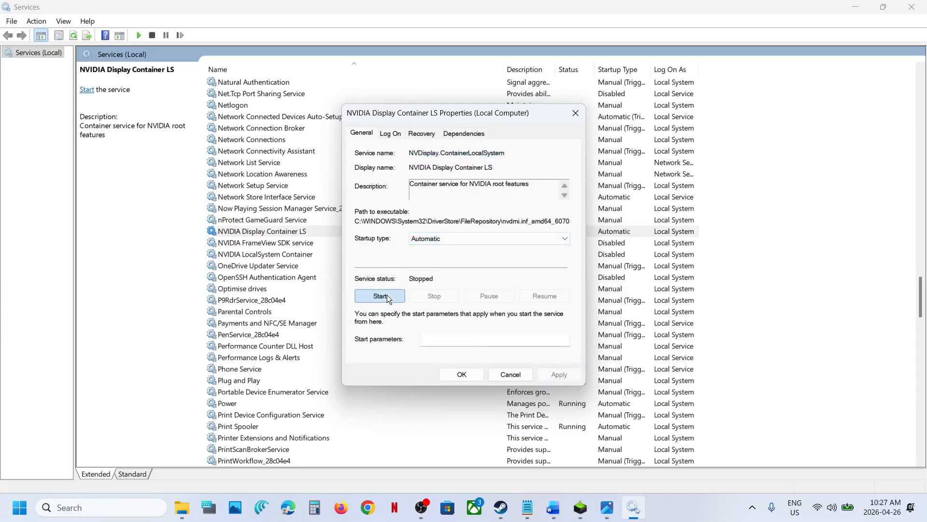
{"action": "left_click", "coordinate": [461, 374]}
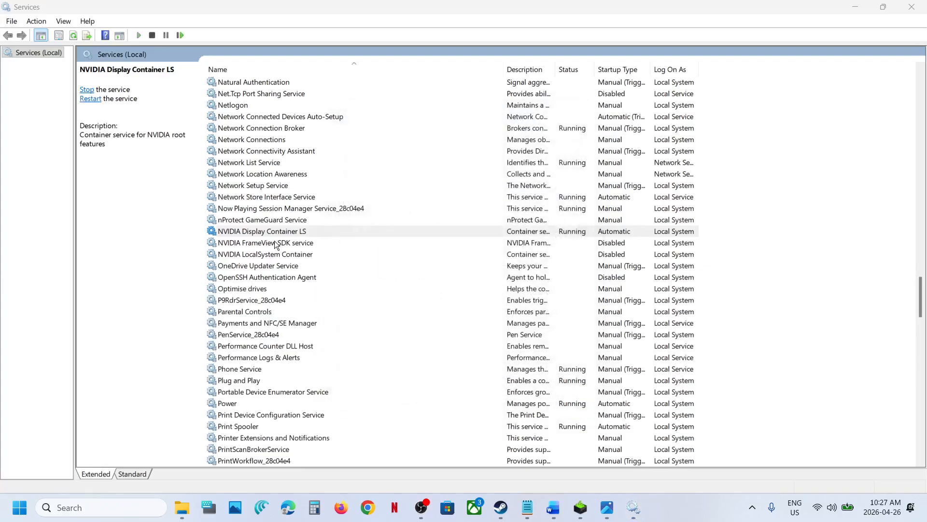
Set NVIDIA FrameView SDK service to Automatic startup, apply, and start the service.
{"action": "double_click", "coordinate": [275, 242]}
{"action": "left_click", "coordinate": [443, 238]}
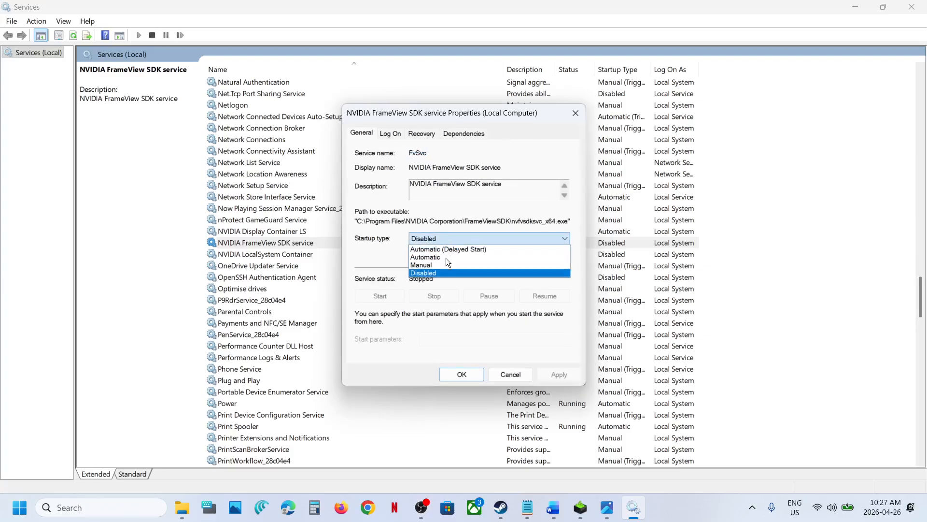
{"action": "left_click", "coordinate": [445, 258]}
{"action": "left_click", "coordinate": [560, 375]}
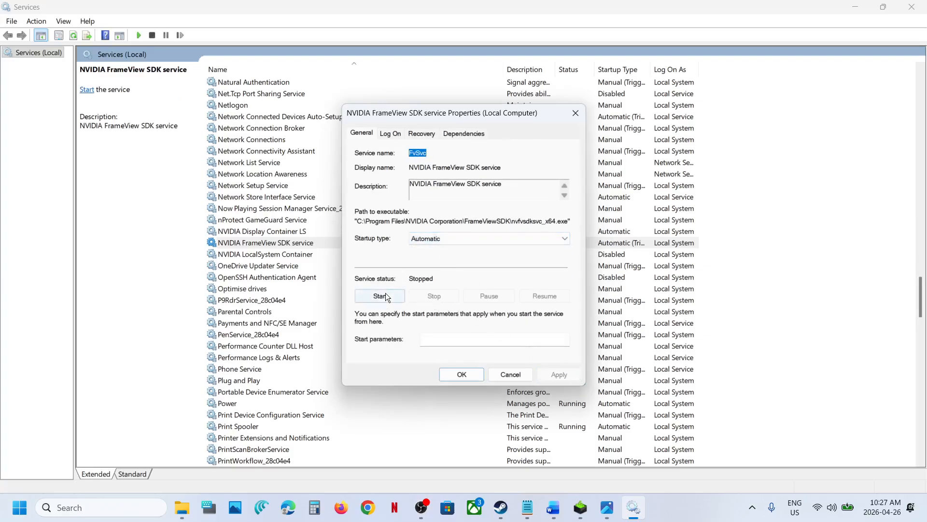
{"action": "left_click", "coordinate": [382, 295]}
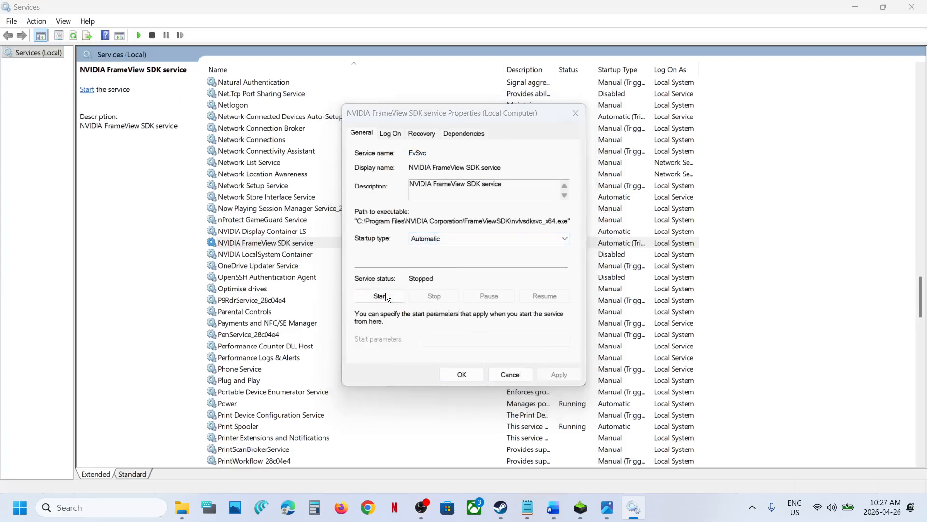
{"action": "left_click", "coordinate": [461, 375]}
Set NVIDIA LocalSystem Container to Automatic startup, apply, and start the service.
{"action": "double_click", "coordinate": [284, 255]}
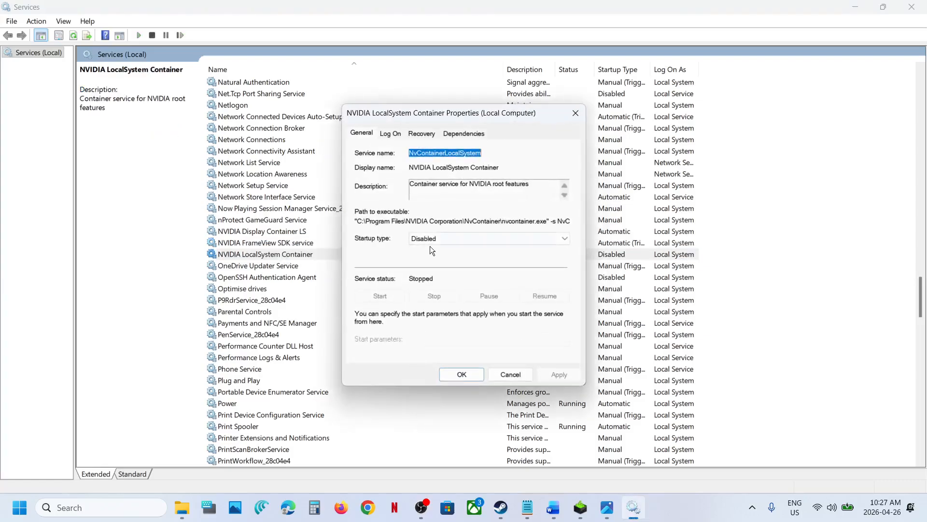
{"action": "left_click", "coordinate": [427, 240]}
{"action": "left_click", "coordinate": [433, 257]}
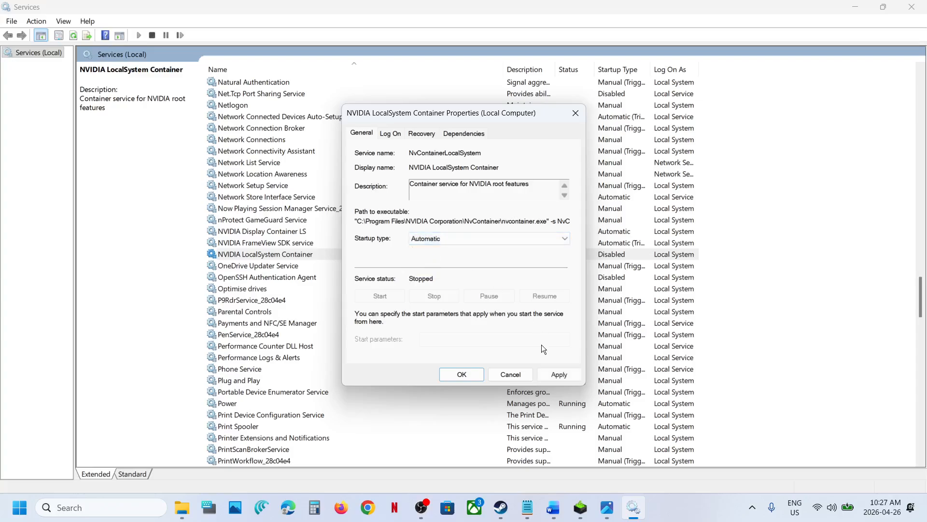
{"action": "left_click", "coordinate": [547, 373]}
{"action": "left_click", "coordinate": [387, 296]}
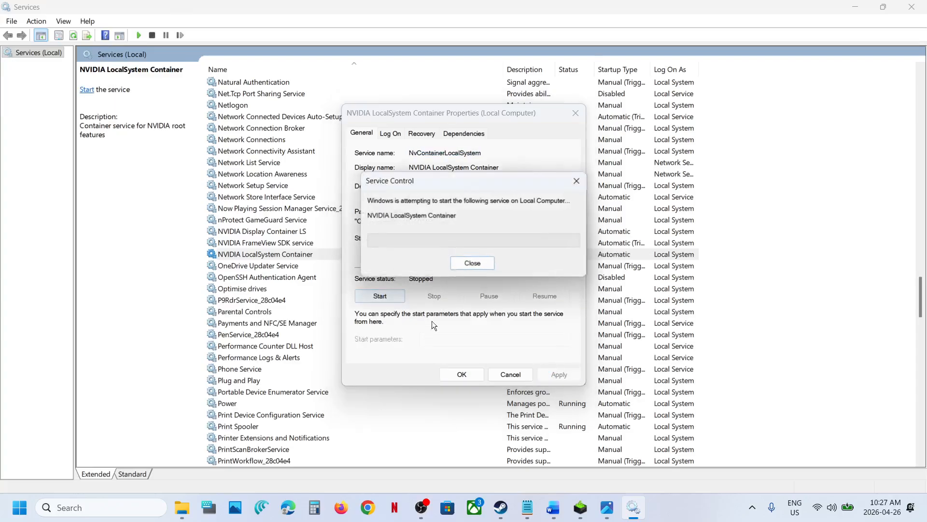
{"action": "left_click", "coordinate": [462, 374]}
Restart the NVIDIA Display Container LS, FrameView SDK and LocalSystem Container services.
{"action": "left_click", "coordinate": [269, 232]}
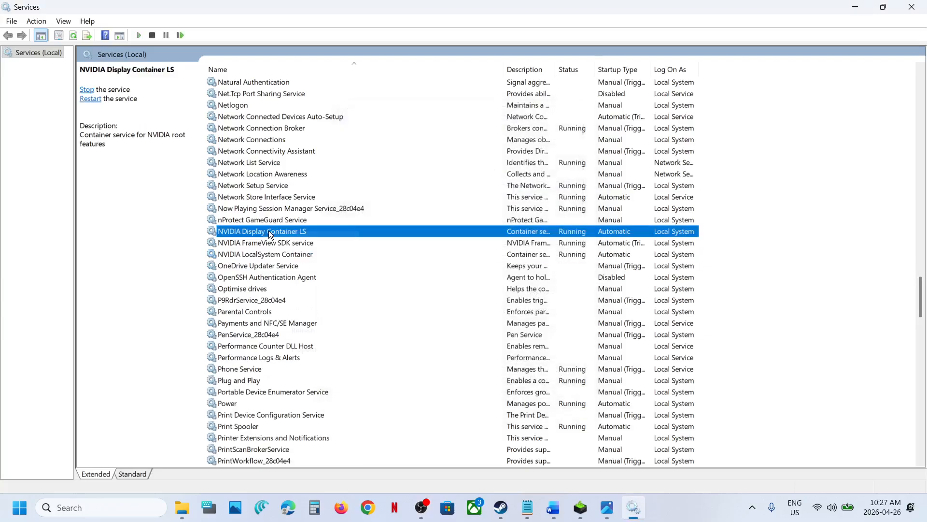
{"action": "right_click", "coordinate": [269, 230]}
{"action": "left_click", "coordinate": [307, 294]}
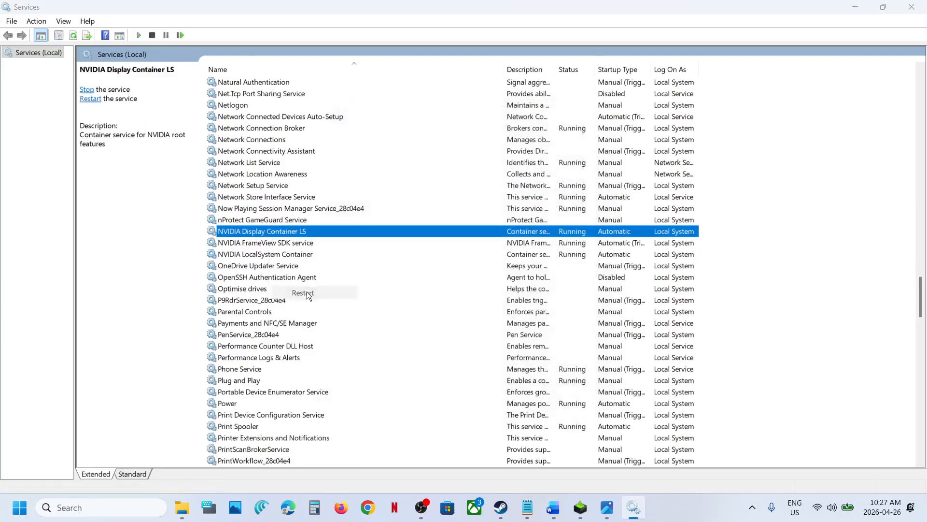
{"action": "right_click", "coordinate": [269, 244]}
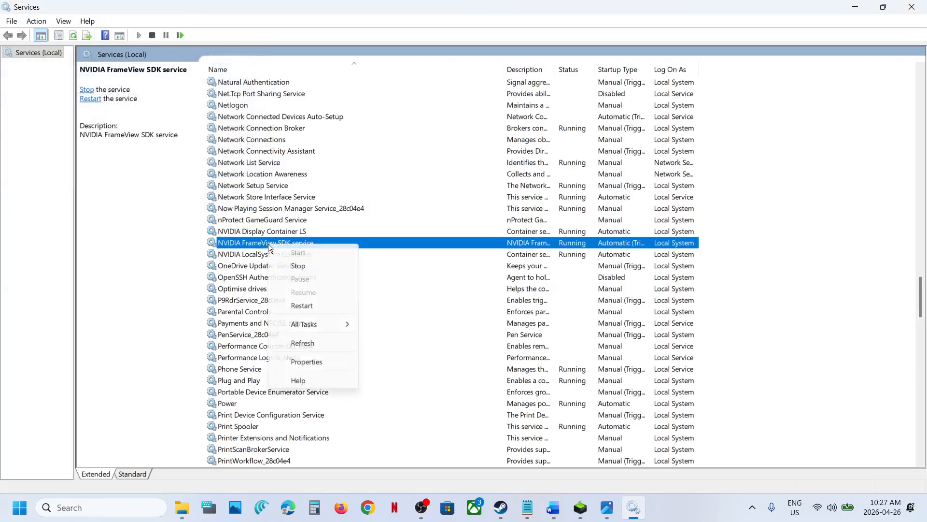
{"action": "left_click", "coordinate": [317, 303]}
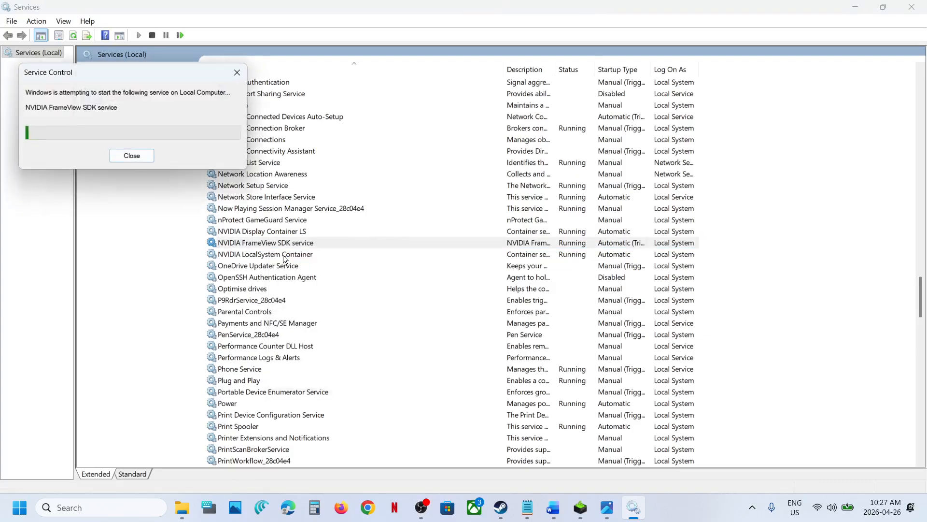
{"action": "left_click", "coordinate": [283, 255]}
{"action": "right_click", "coordinate": [283, 255]}
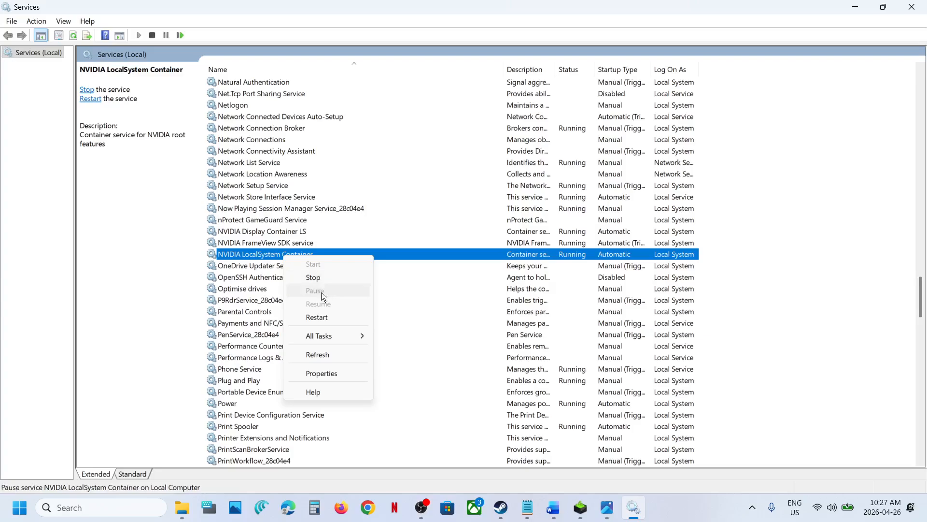
{"action": "left_click", "coordinate": [318, 317]}
Launch the NVIDIA App from search and dismiss its problem message.
{"action": "left_click", "coordinate": [130, 513]}
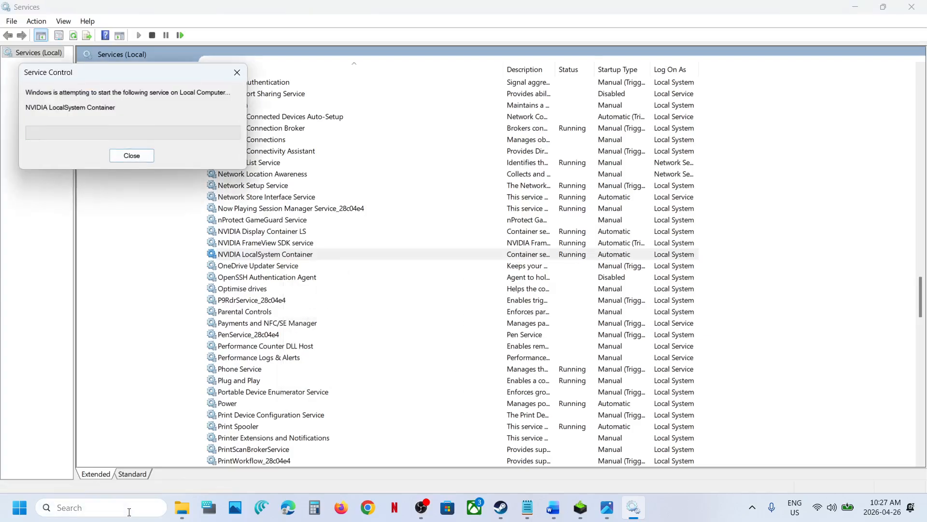
{"action": "type", "text": "nv"}
{"action": "key", "text": "Return"}
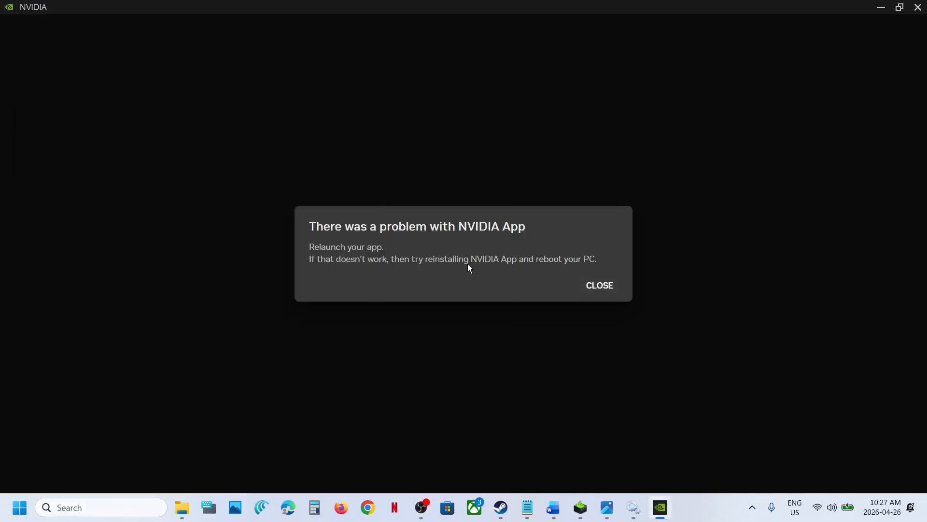
{"action": "left_click", "coordinate": [591, 287]}
Relaunch the NVIDIA App from search.
{"action": "left_click", "coordinate": [129, 510]}
{"action": "type", "text": "nvi"}
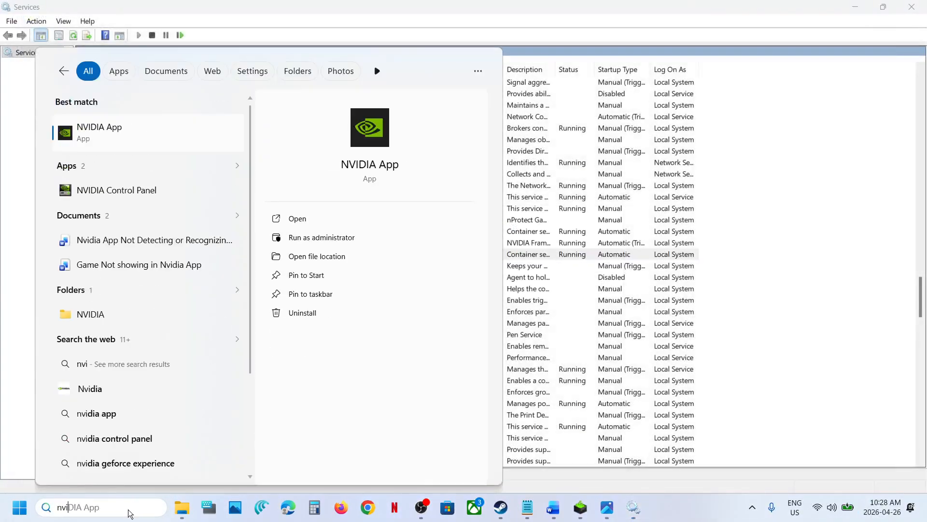
{"action": "key", "text": "Return"}
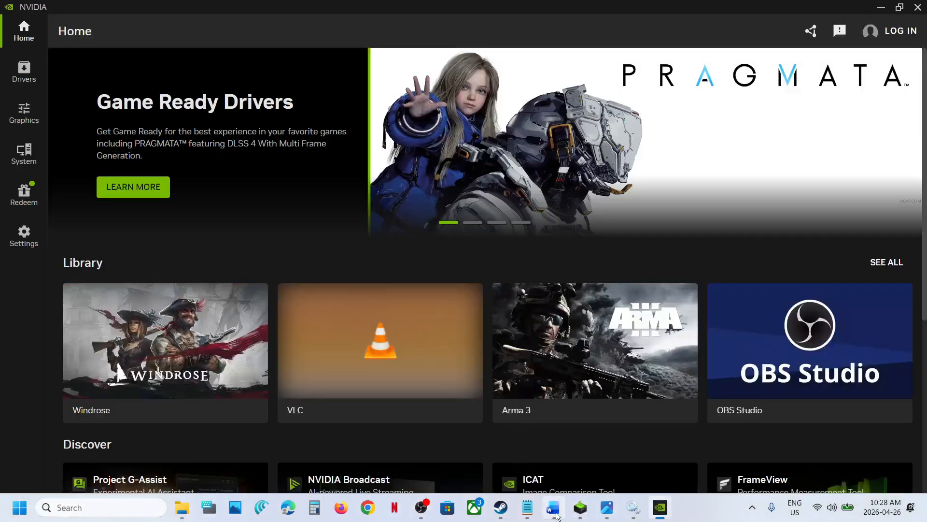
Switch to the Word document and highlight the Step 5 instruction about unplugging the TV and second monitor.
{"action": "left_click", "coordinate": [557, 516]}
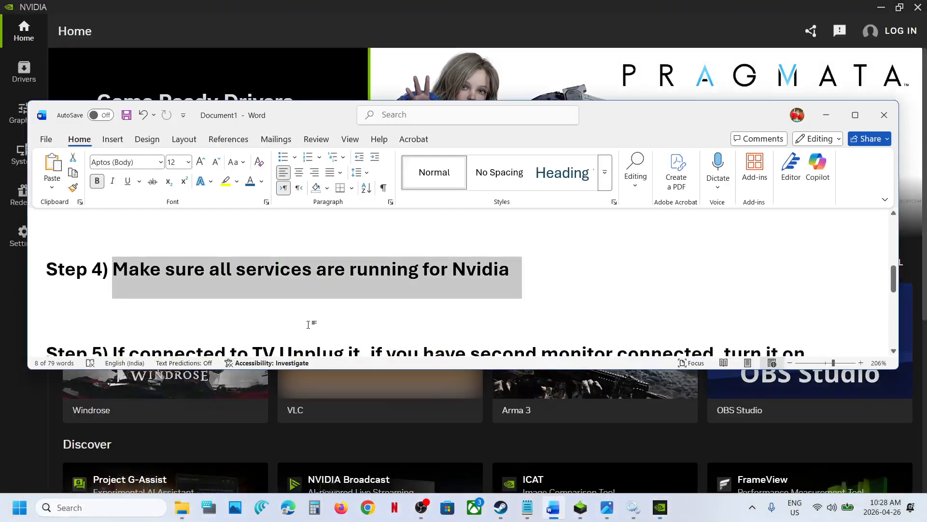
{"action": "scroll", "coordinate": [309, 323], "scroll_direction": "down", "scroll_amount": 3}
{"action": "scroll", "coordinate": [195, 280], "scroll_direction": "up", "scroll_amount": 1}
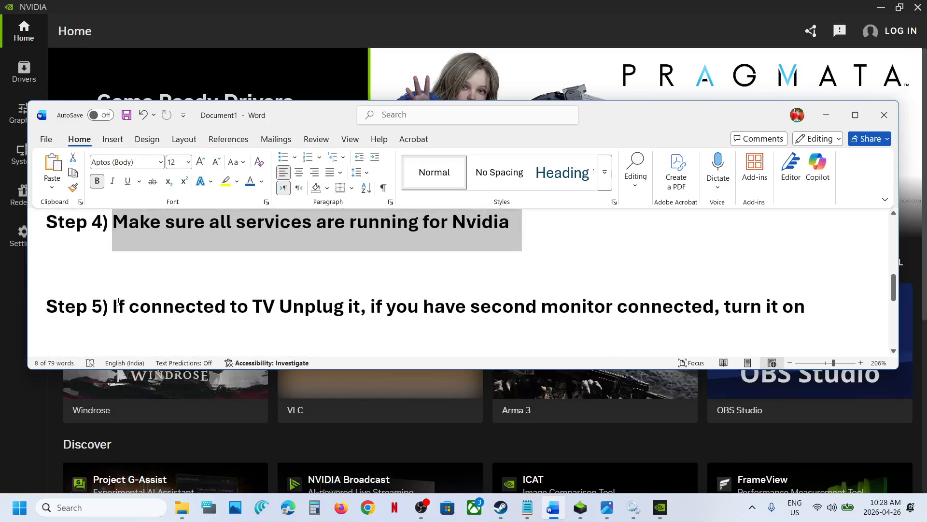
{"action": "left_click_drag", "start_coordinate": [113, 306], "coordinate": [362, 312]}
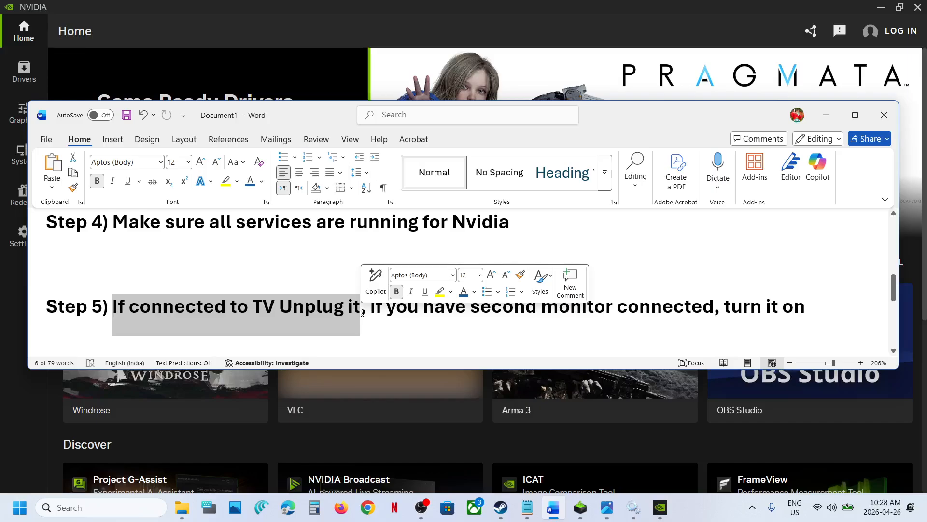
{"action": "left_click", "coordinate": [396, 307]}
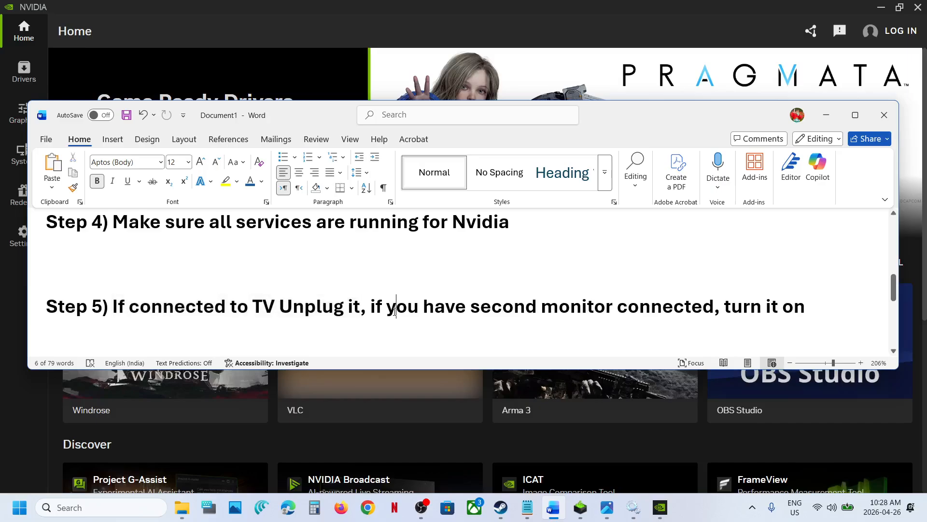
{"action": "left_click_drag", "start_coordinate": [382, 309], "coordinate": [750, 309]}
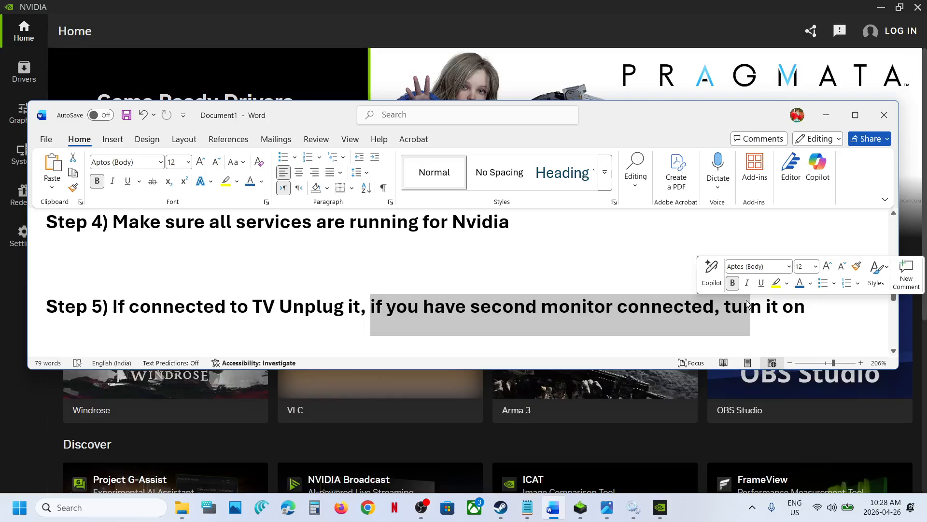
{"action": "left_click", "coordinate": [277, 327]}
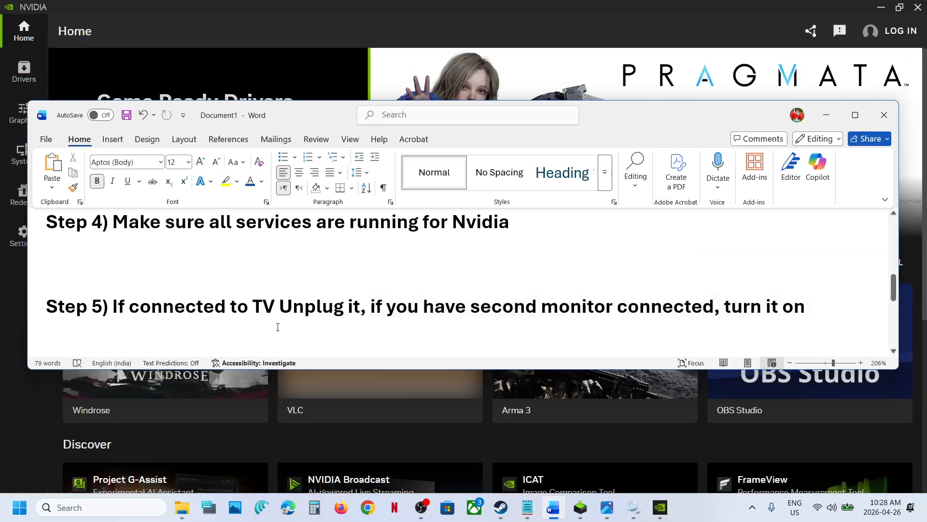
Highlight the Step 6 clean-installation instruction and open the NVIDIA driver download link.
{"action": "scroll", "coordinate": [278, 327], "scroll_direction": "down", "scroll_amount": 3}
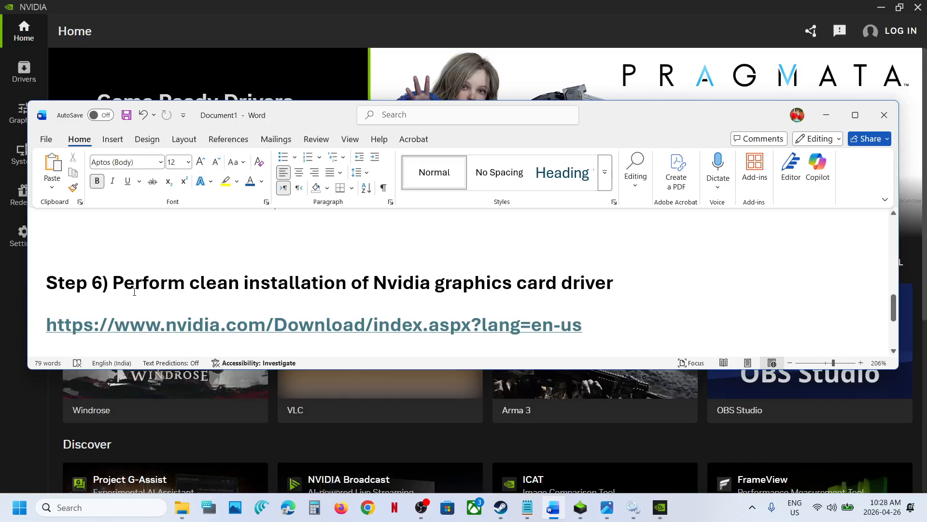
{"action": "left_click_drag", "start_coordinate": [135, 291], "coordinate": [612, 290]}
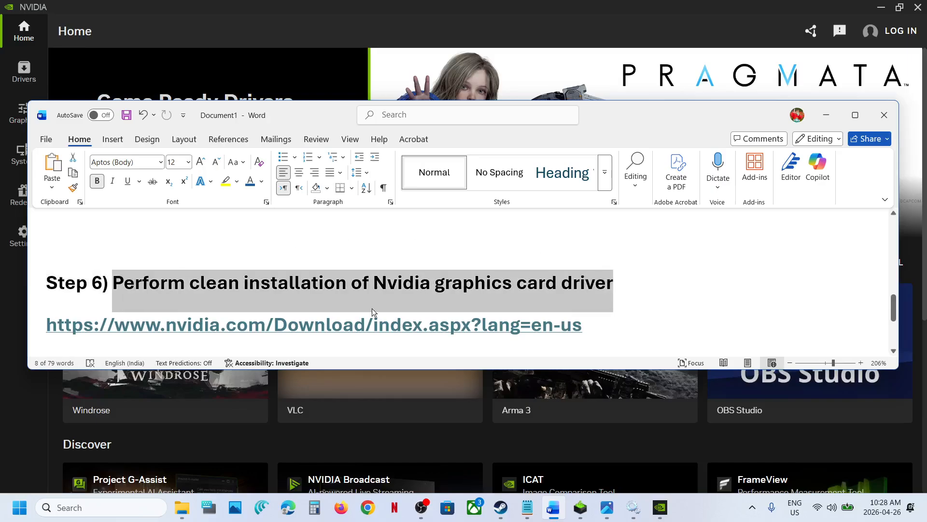
{"action": "scroll", "coordinate": [372, 311], "scroll_direction": "down", "scroll_amount": 1}
{"action": "left_click", "coordinate": [329, 279], "text": "ctrl"}
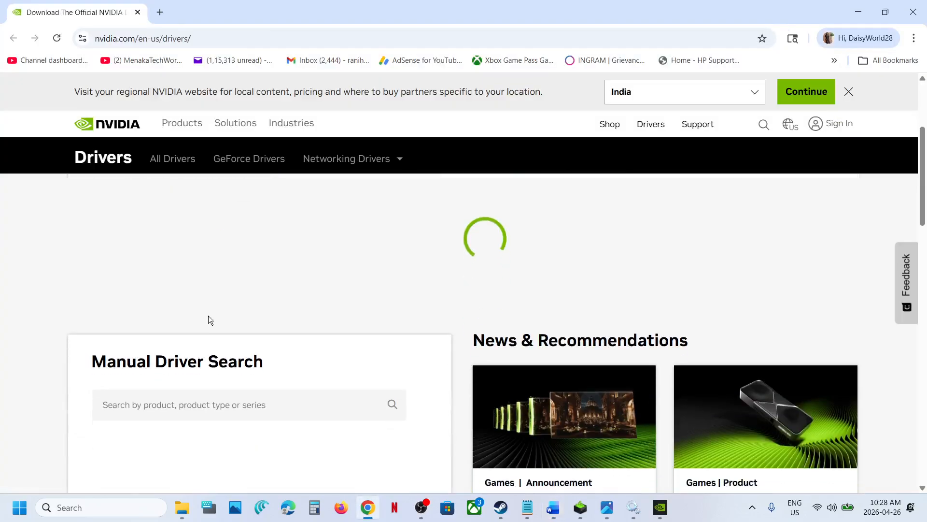
Search for the GeForce RTX 3050 Laptop GPU driver for Windows 11 in English (US).
{"action": "scroll", "coordinate": [209, 316], "scroll_direction": "down", "scroll_amount": 3}
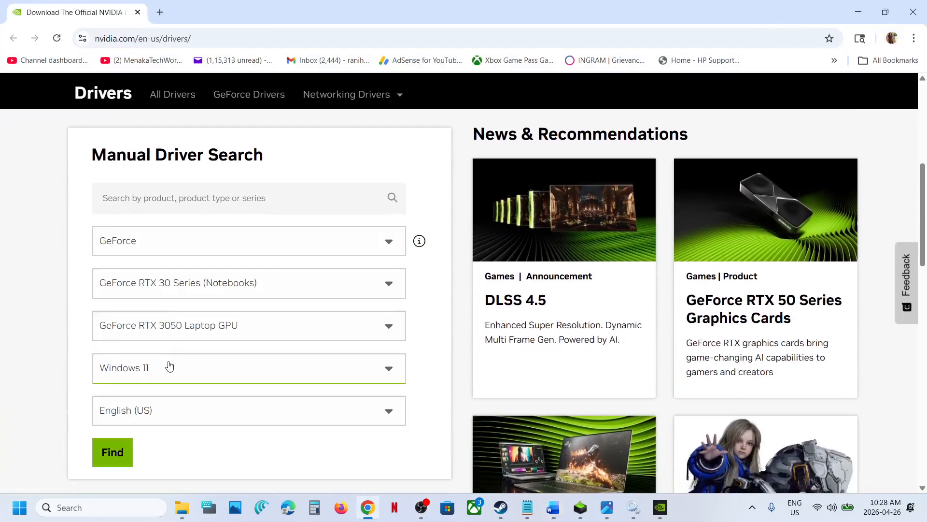
{"action": "left_click", "coordinate": [109, 451]}
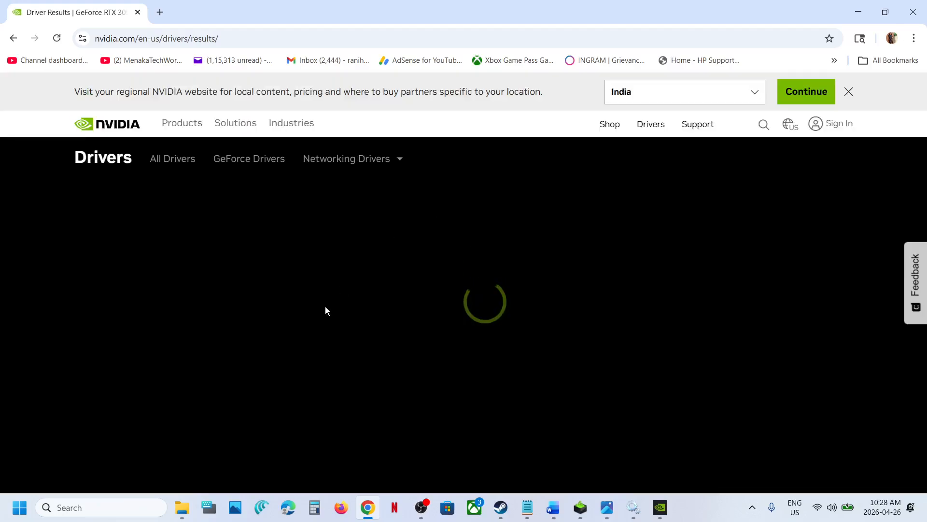
Open the details of the GeForce Game Ready Driver 596.21.
{"action": "scroll", "coordinate": [325, 309], "scroll_direction": "down", "scroll_amount": 4}
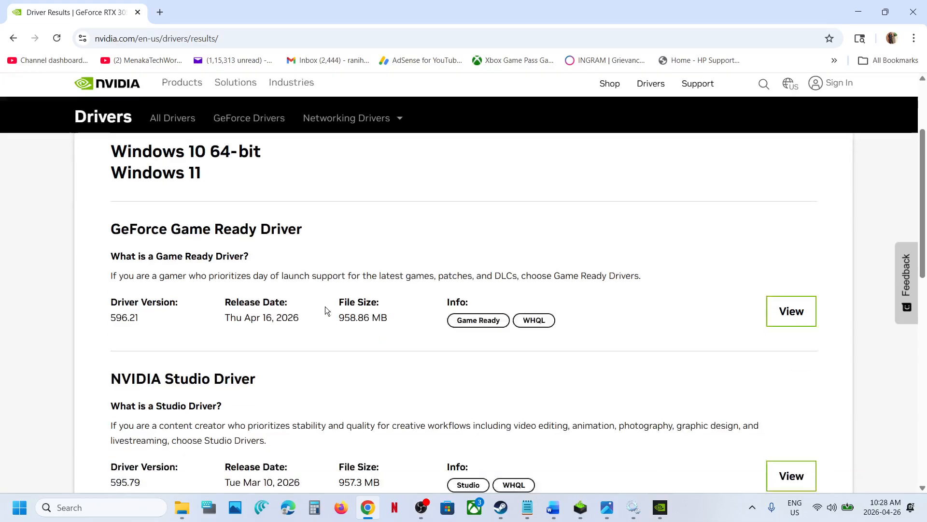
{"action": "left_click_drag", "start_coordinate": [124, 195], "coordinate": [303, 198]}
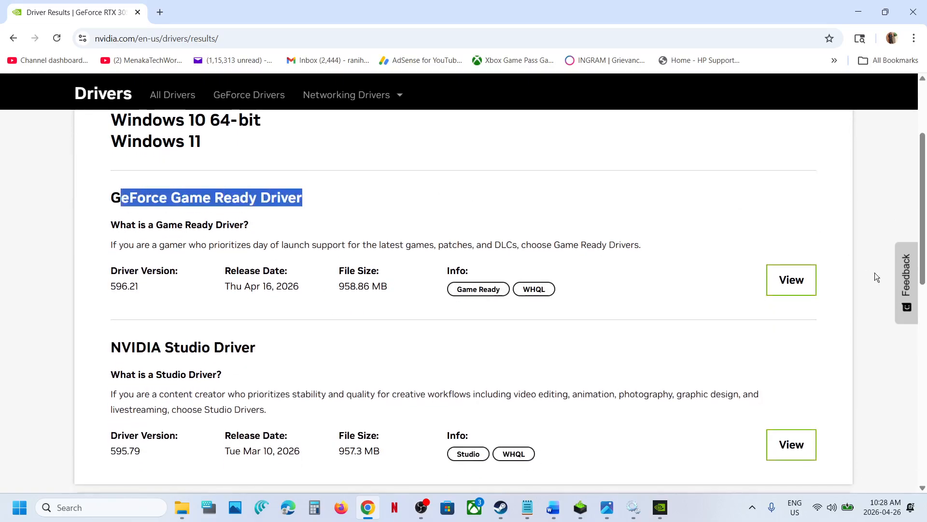
{"action": "left_click", "coordinate": [804, 297]}
{"action": "left_click", "coordinate": [795, 290]}
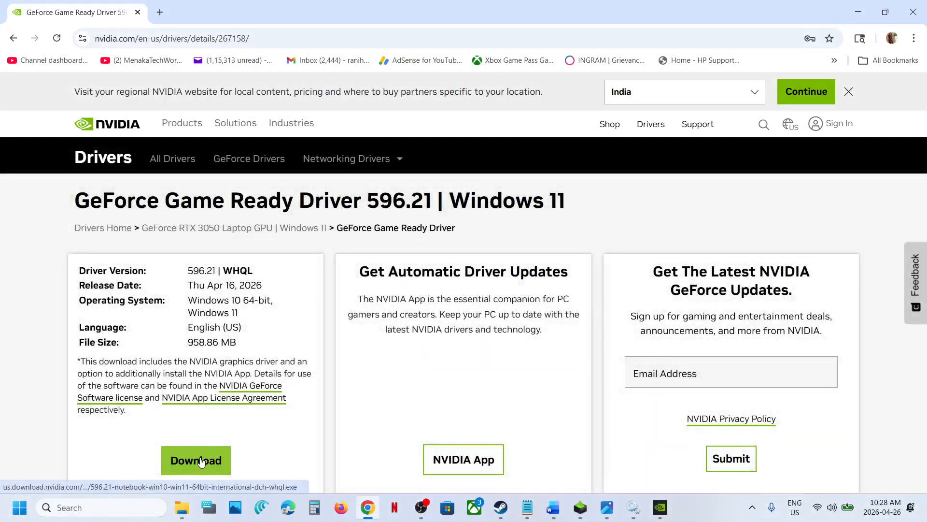
Download the Game Ready driver 596.21 and open its installer.
{"action": "left_click", "coordinate": [201, 462]}
{"action": "left_click", "coordinate": [868, 42]}
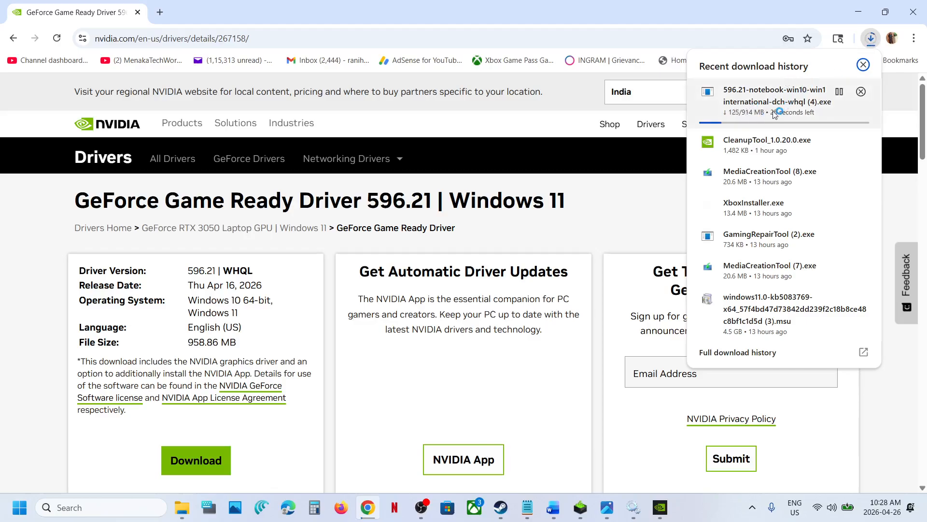
{"action": "left_click", "coordinate": [646, 215]}
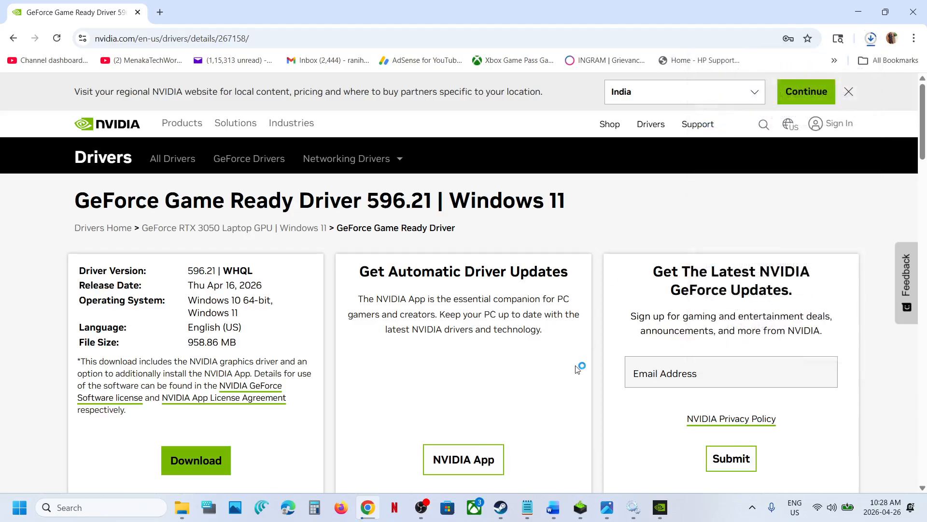
{"action": "left_click", "coordinate": [581, 510]}
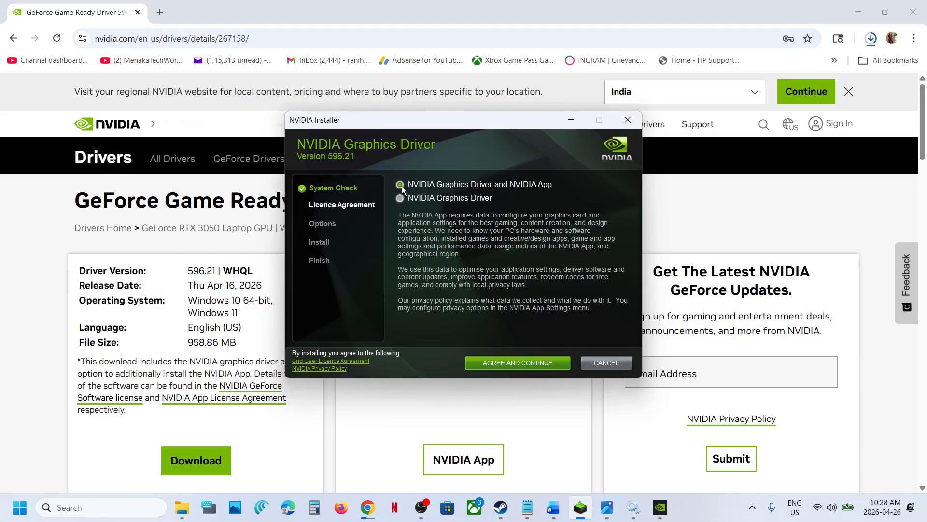
Accept the license agreement and choose the Custom (Advanced) installation option.
{"action": "left_click", "coordinate": [539, 365]}
{"action": "left_click", "coordinate": [399, 253]}
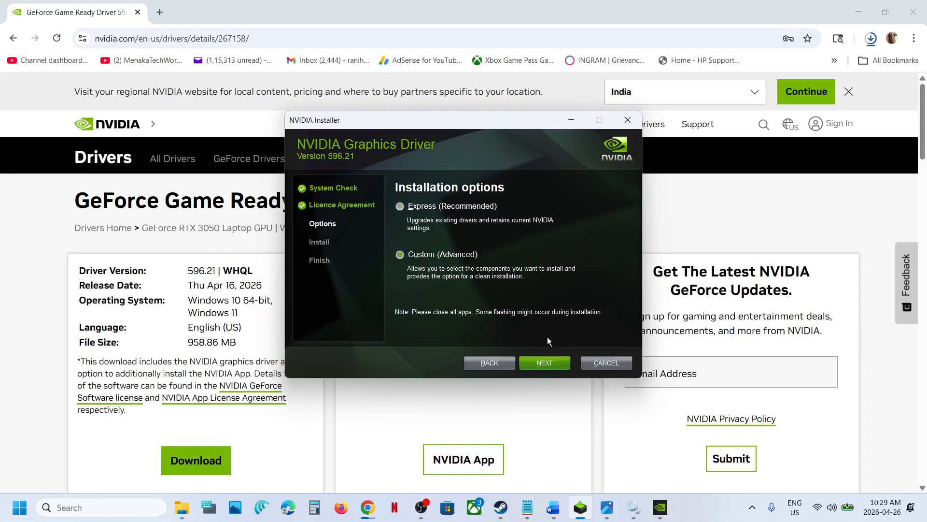
Continue the custom installation with all driver components and the clean installation option.
{"action": "left_click", "coordinate": [546, 367]}
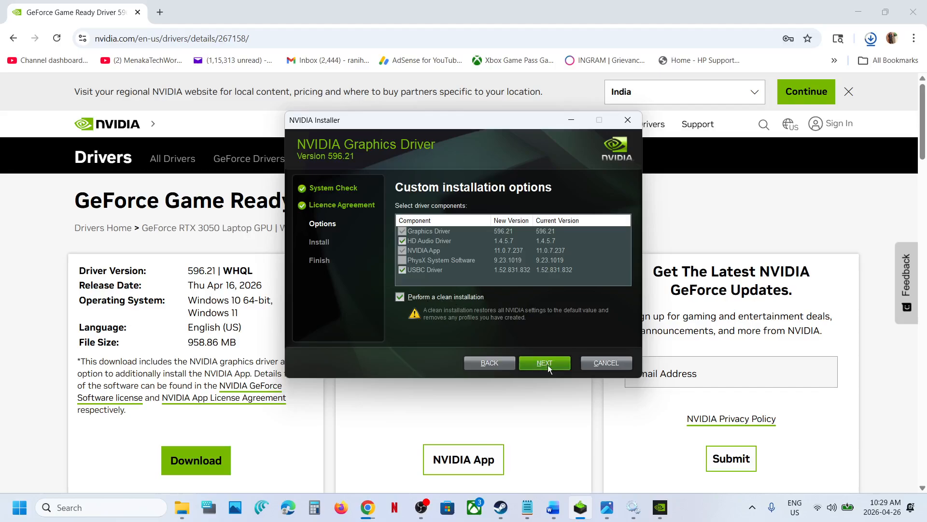
{"action": "left_click", "coordinate": [387, 410]}
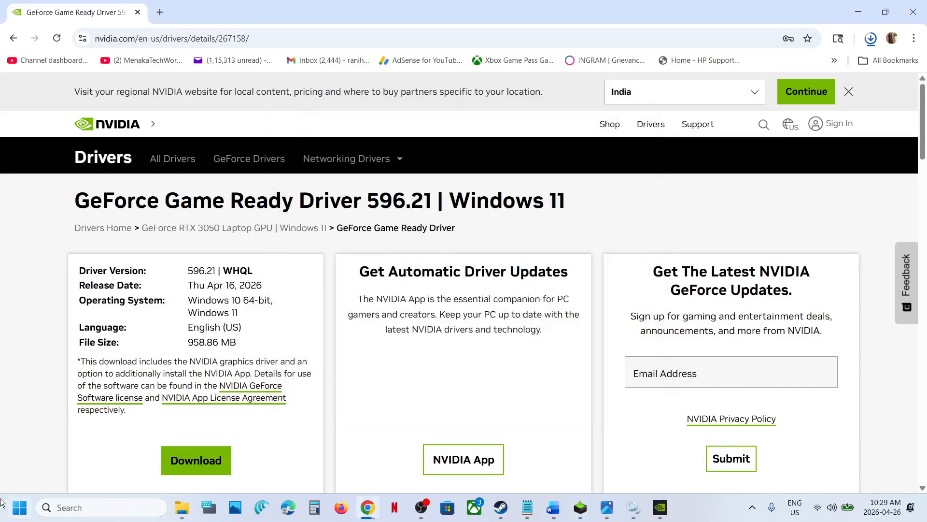
Open the Start menu's power options to restart the computer.
{"action": "left_click", "coordinate": [20, 508]}
{"action": "left_click", "coordinate": [352, 465]}
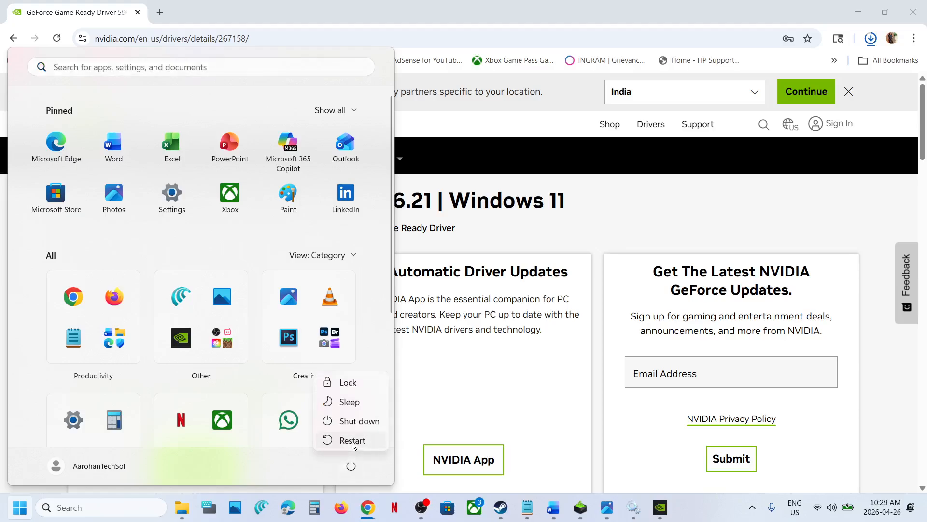
Open the NVIDIA App, then review the Step 7 instructions about uninstalling and reinstalling the NVIDIA App in the Word notes.
{"action": "left_click", "coordinate": [659, 507]}
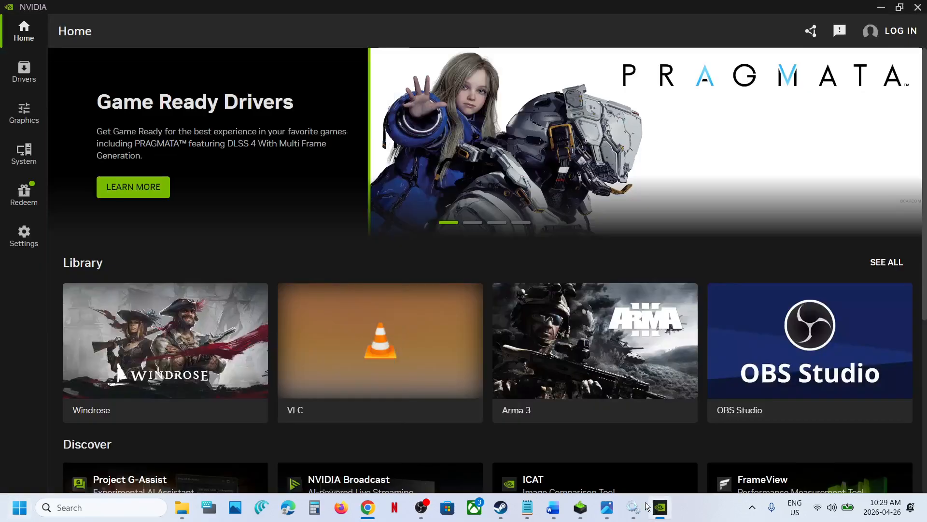
{"action": "left_click", "coordinate": [555, 511]}
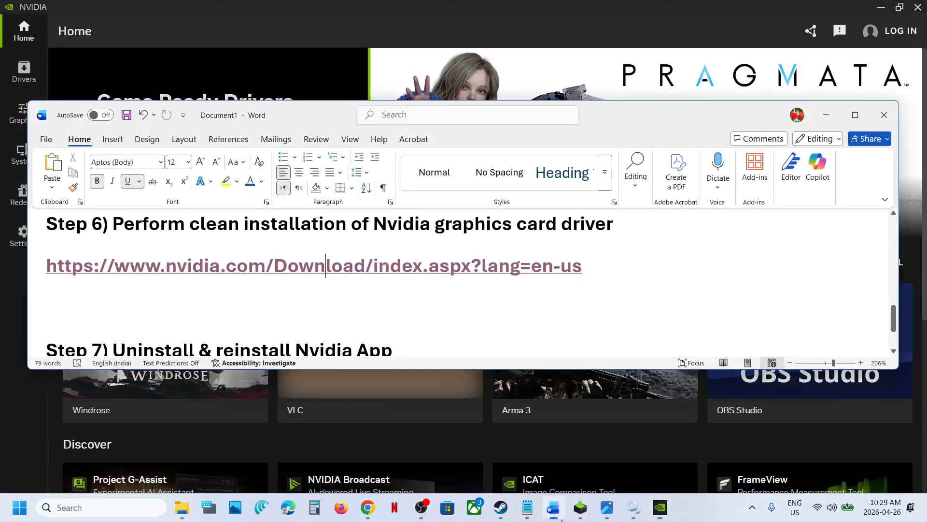
{"action": "scroll", "coordinate": [321, 335], "scroll_direction": "down", "scroll_amount": 3}
{"action": "left_click_drag", "start_coordinate": [103, 283], "coordinate": [369, 315]}
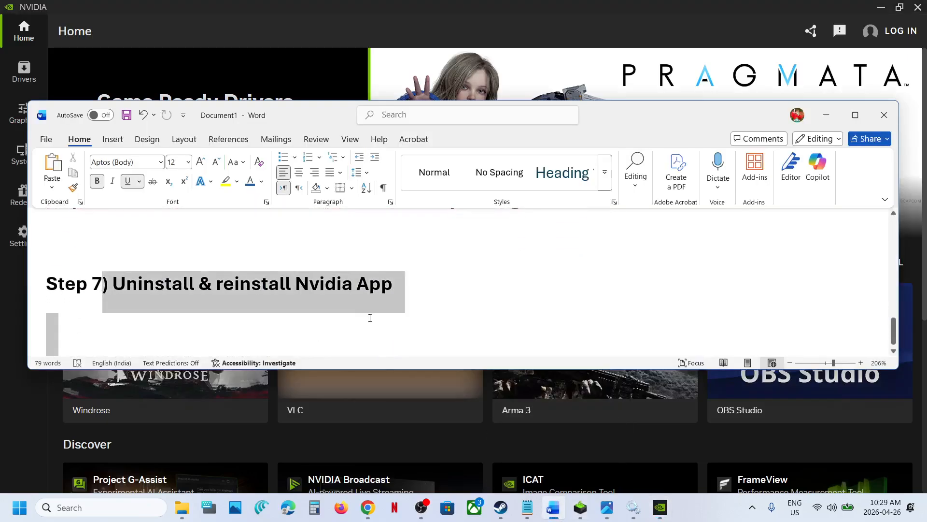
Search Windows for the NVIDIA App and choose Uninstall to open the installed apps list.
{"action": "left_click", "coordinate": [126, 505]}
{"action": "type", "text": "nvi"}
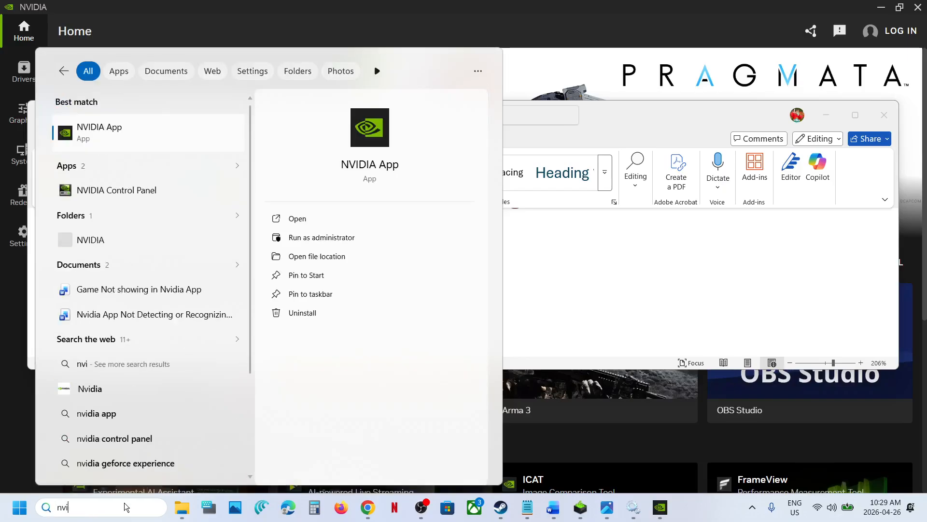
{"action": "right_click", "coordinate": [99, 140]}
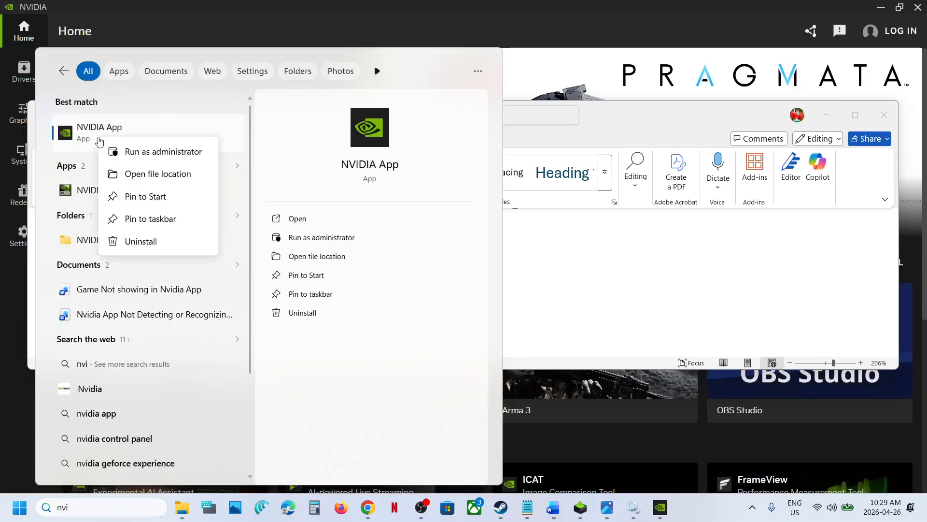
{"action": "left_click", "coordinate": [148, 244]}
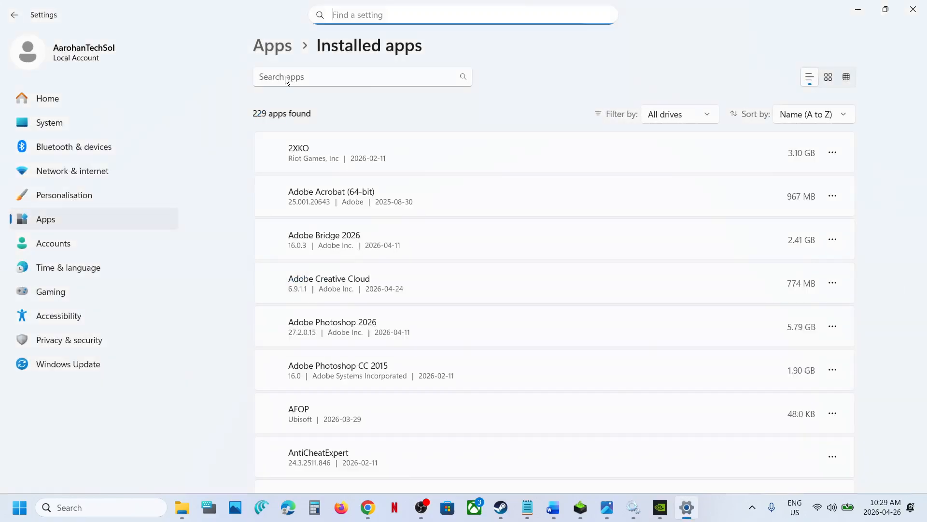
Filter installed apps by "nvi" and open the uninstall options for NVIDIA App 11.0.7.237.
{"action": "left_click", "coordinate": [285, 76]}
{"action": "type", "text": "nvi"}
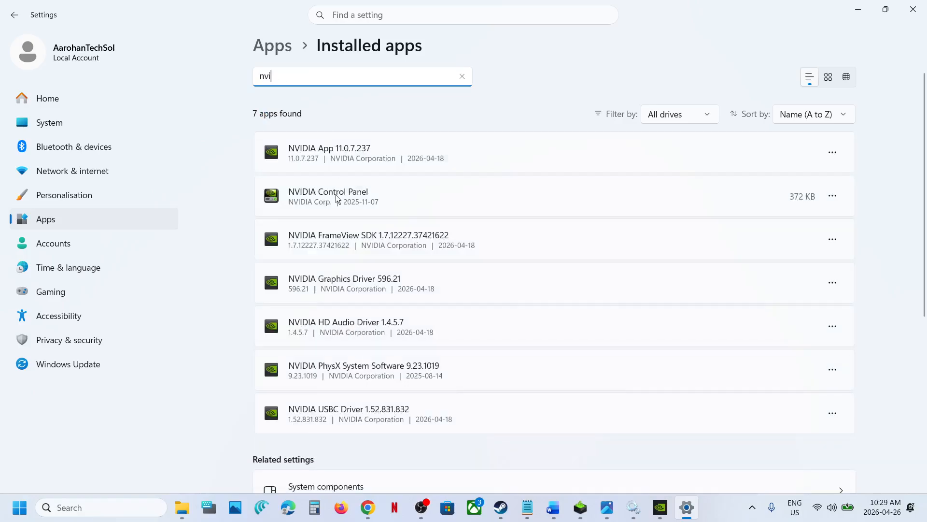
{"action": "left_click", "coordinate": [329, 158]}
{"action": "left_click", "coordinate": [833, 153]}
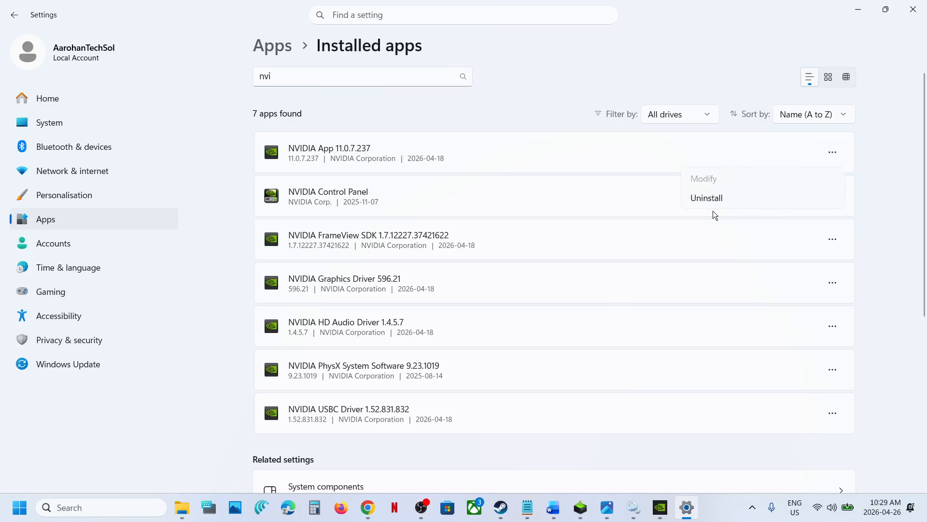
Switch to the Word notes and select and copy the words "Nvidia App" from the Step 7 heading.
{"action": "left_click", "coordinate": [554, 506]}
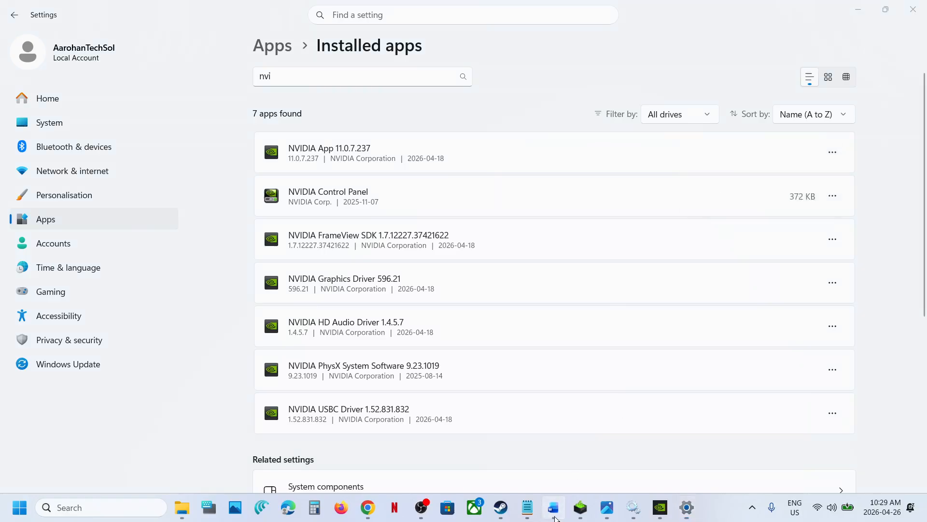
{"action": "left_click", "coordinate": [407, 285]}
{"action": "left_click_drag", "start_coordinate": [407, 286], "coordinate": [296, 285]}
{"action": "key", "text": "ctrl+c"}
Search the web for "Nvidia App" in a new browser tab and open NVIDIA's official NVIDIA App download page.
{"action": "left_click", "coordinate": [368, 507]}
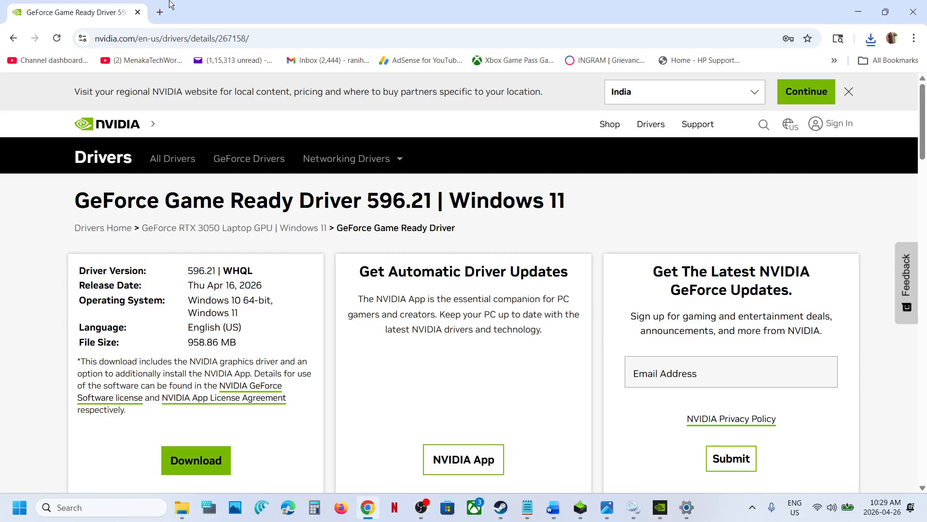
{"action": "key", "text": "ctrl+t"}
{"action": "key", "text": "ctrl+v"}
{"action": "key", "text": "Return"}
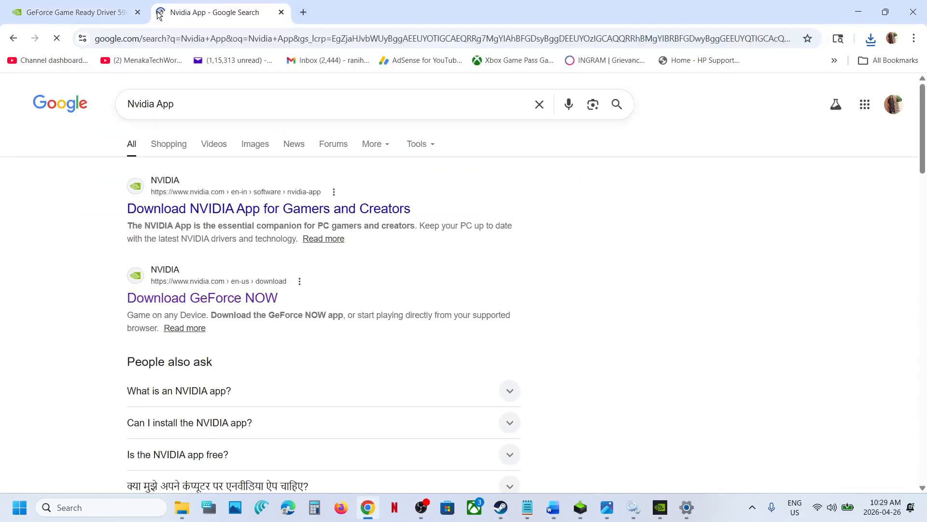
{"action": "left_click", "coordinate": [206, 215]}
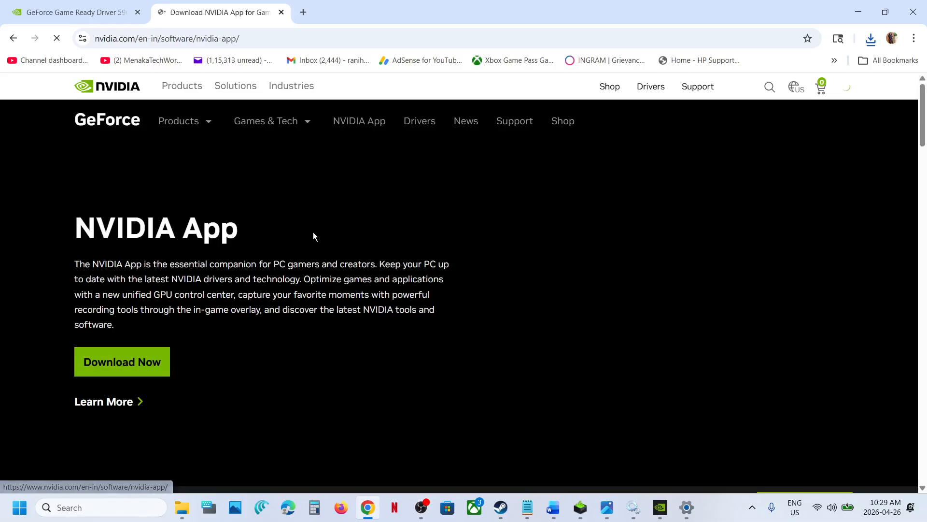